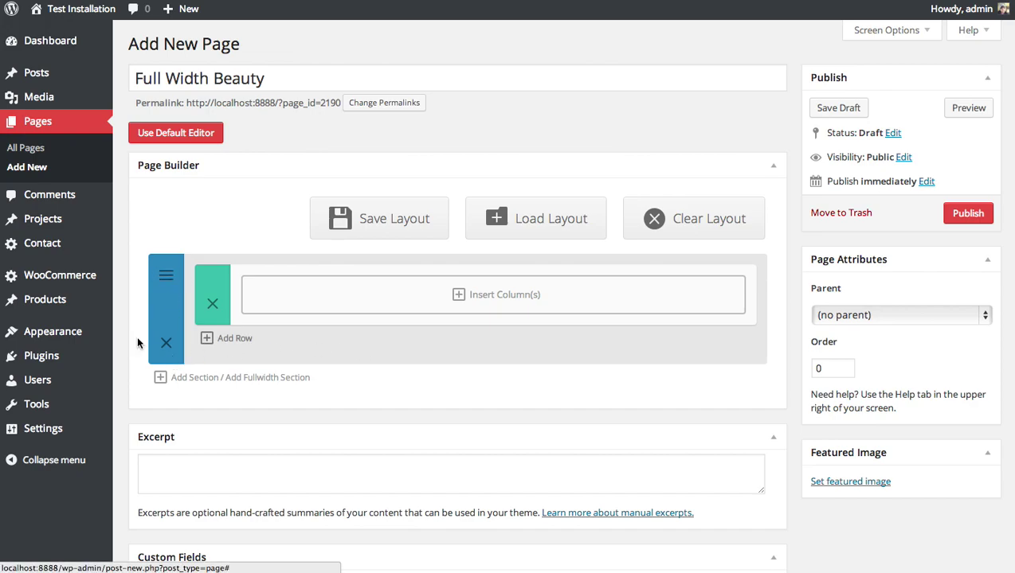
Open the section's settings and review its background image, color, video, video size, inner shadow and parallax options
left_click(165, 278)
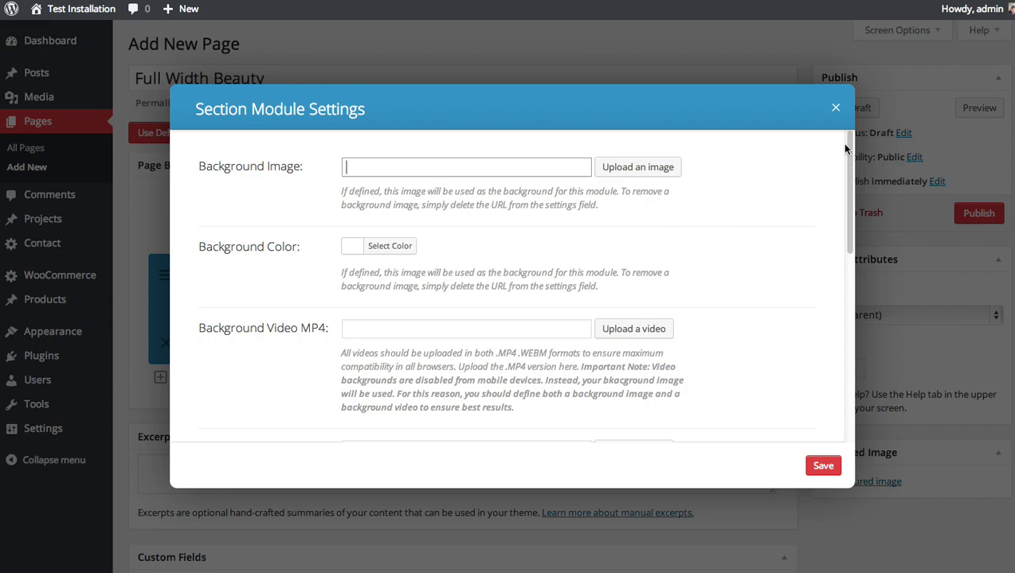
mouse_move(851, 156)
left_mouse_down()
mouse_move(851, 165)
mouse_move(849, 139)
left_mouse_up()
left_click_drag(848, 193, 847, 163)
scroll(846, 191, "down", 1)
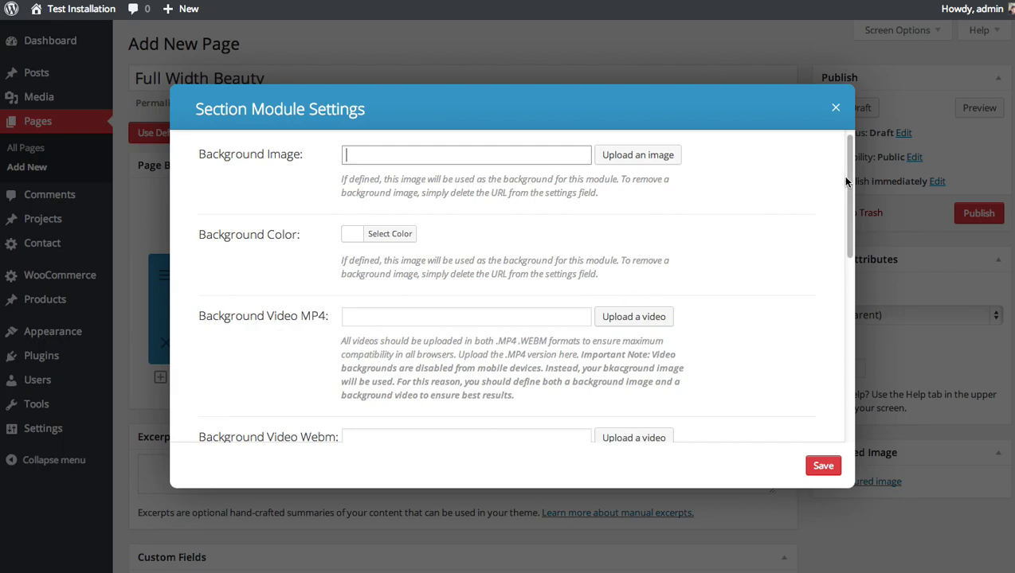
left_click_drag(846, 169, 847, 237)
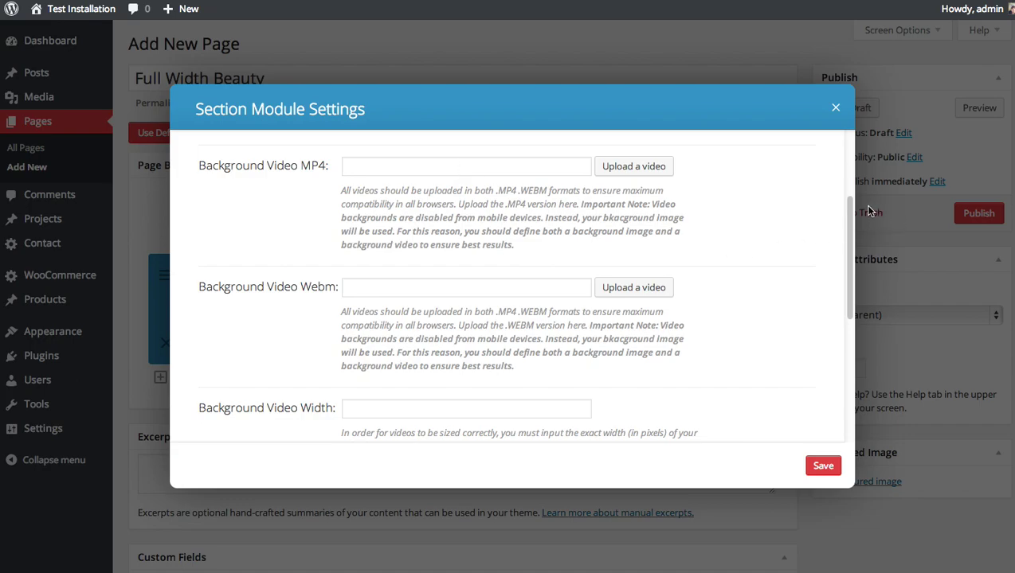
left_click_drag(848, 211, 846, 274)
left_click(361, 260)
left_click(414, 336)
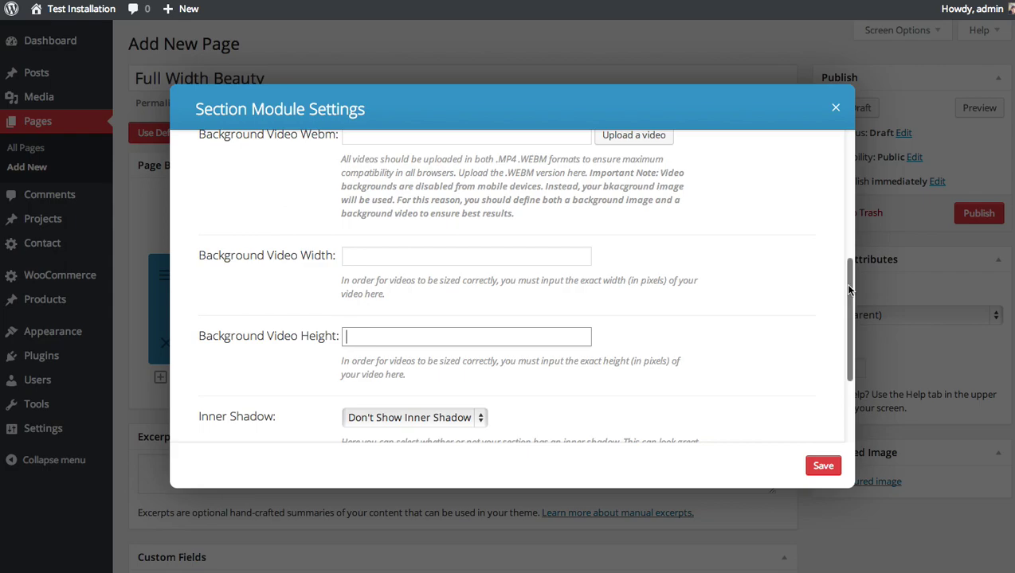
left_click_drag(849, 289, 848, 354)
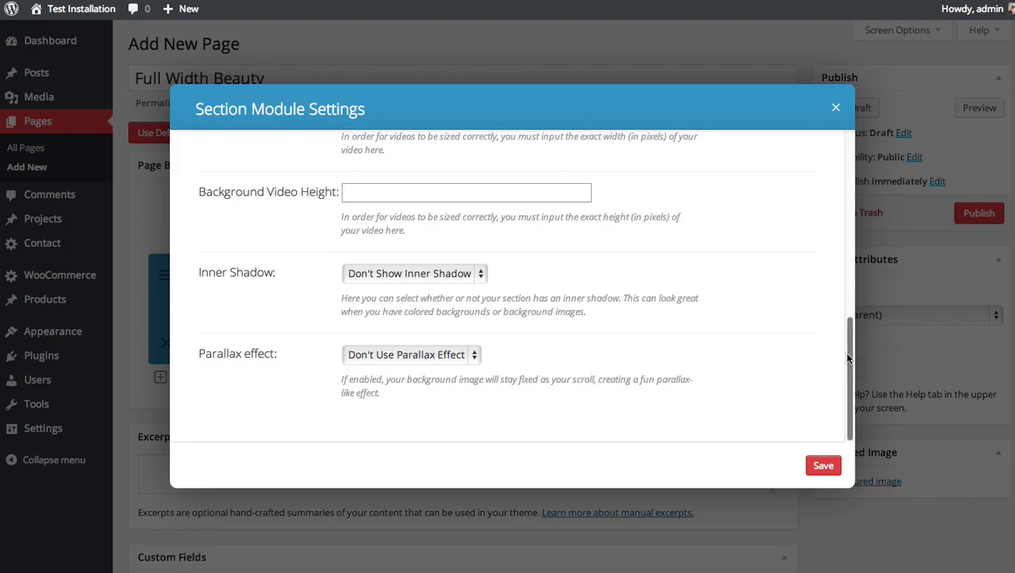
left_click_drag(844, 356, 843, 143)
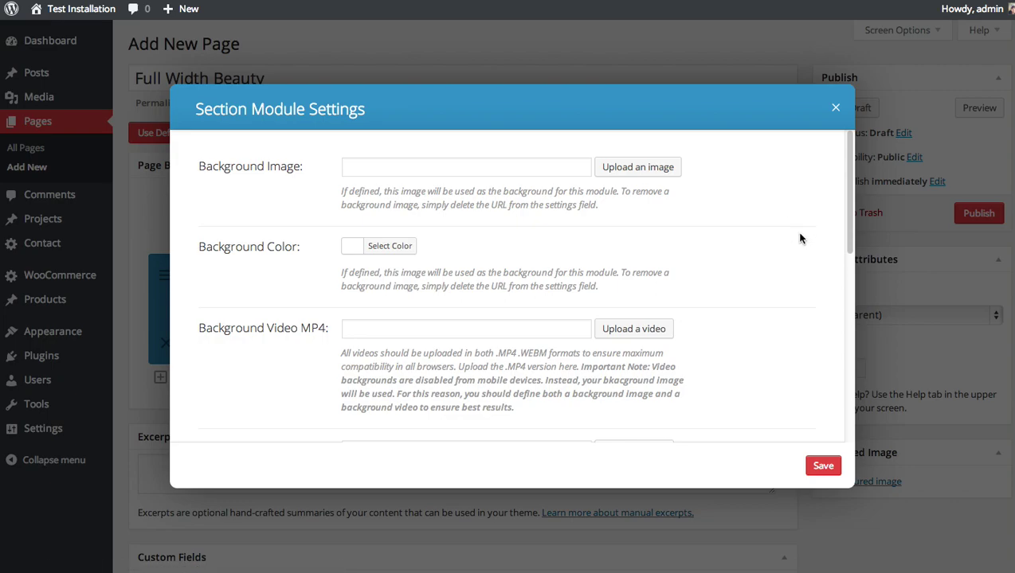
Set the section's background videos to space_bw.mp4 for the MP4 version and space_bw.webm for the WebM version
left_click_drag(845, 177, 838, 224)
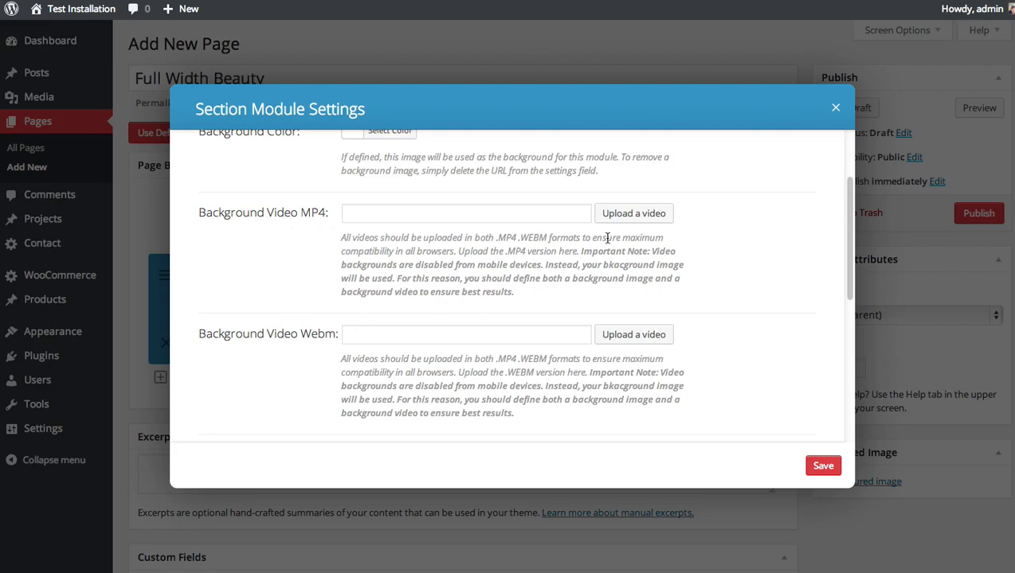
left_click(633, 217)
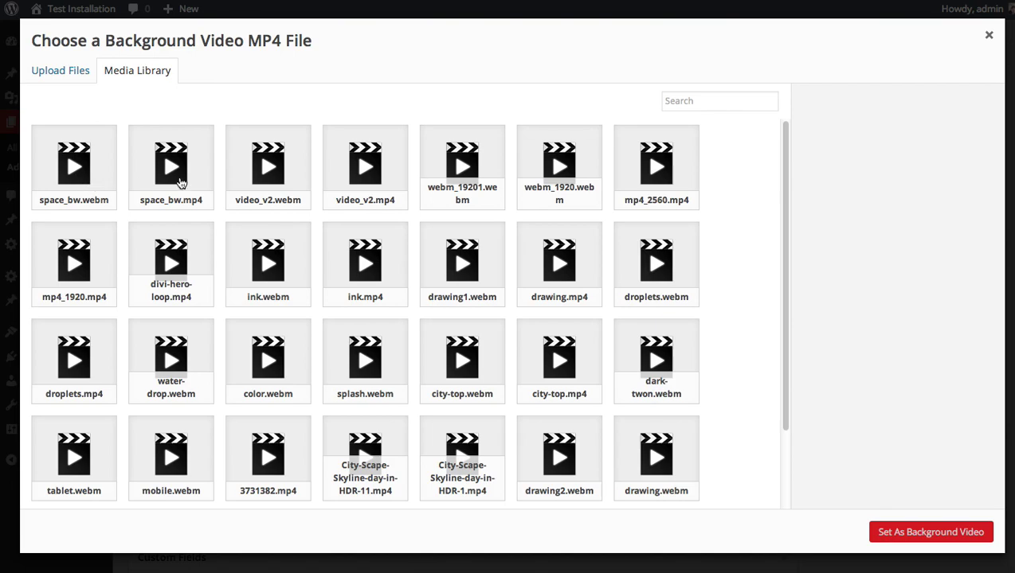
left_click(180, 183)
left_click(889, 543)
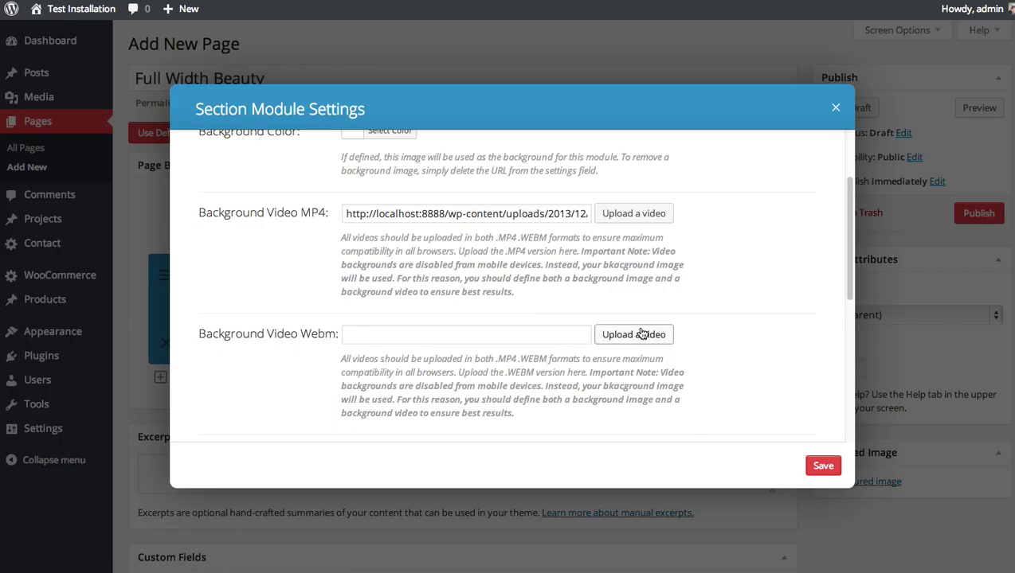
left_click(648, 335)
left_click(88, 173)
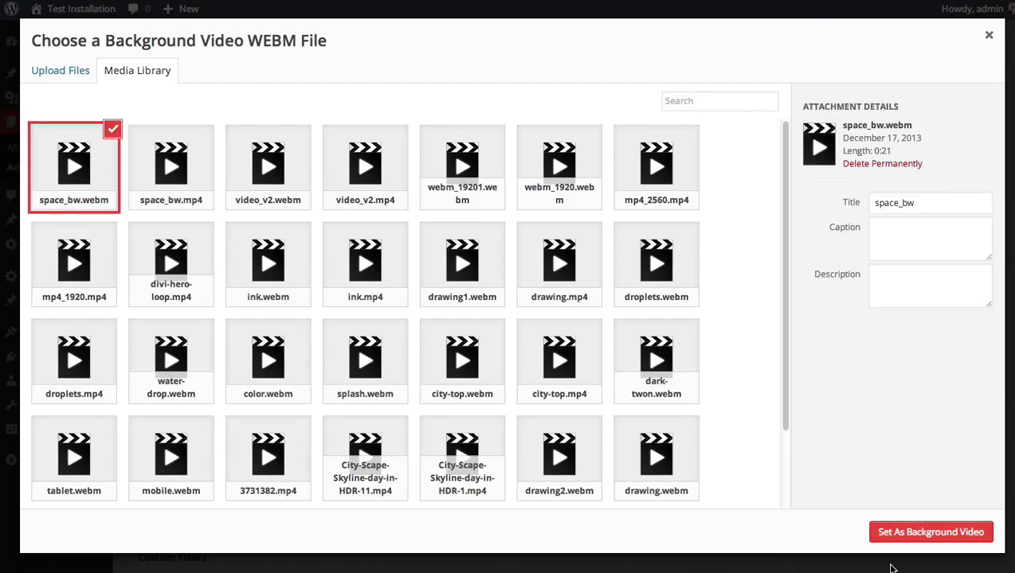
left_click(900, 534)
Set the background video width to 1920 and height to 552, and save the section settings
scroll(652, 301, "down", 2)
scroll(653, 297, "down", 2)
scroll(657, 298, "down", 4)
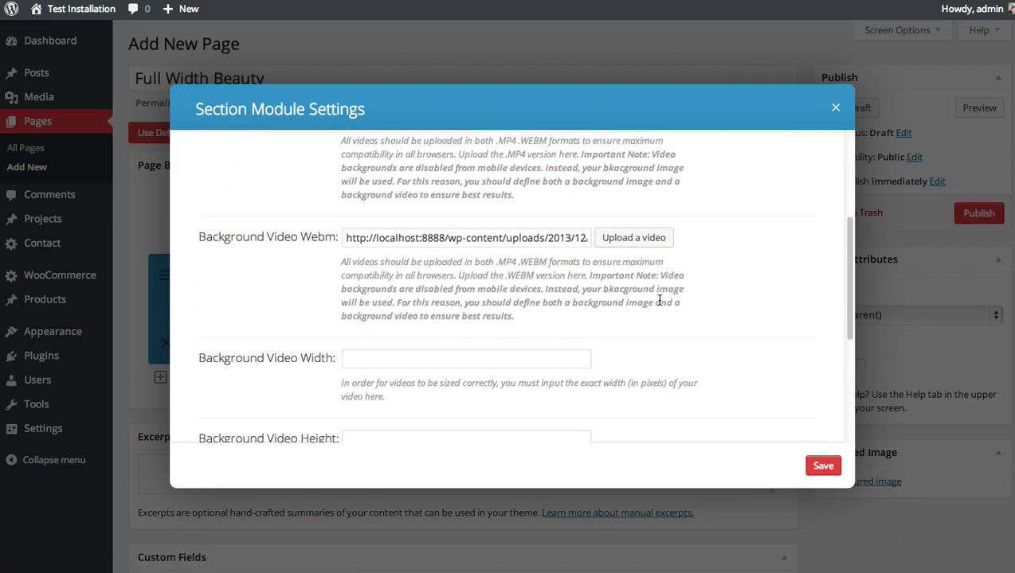
left_click(439, 301)
type("1920")
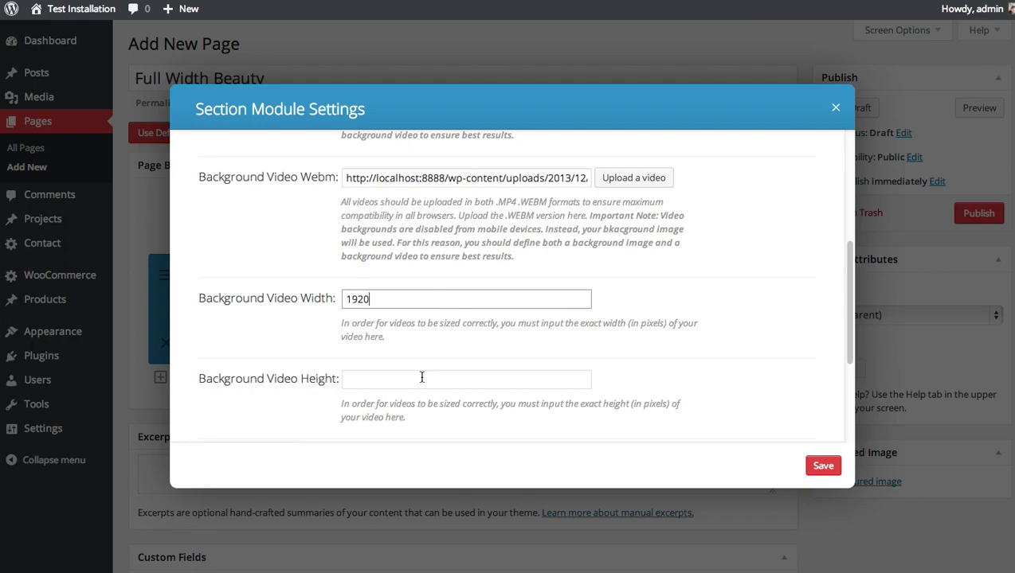
left_click(421, 377)
type("55")
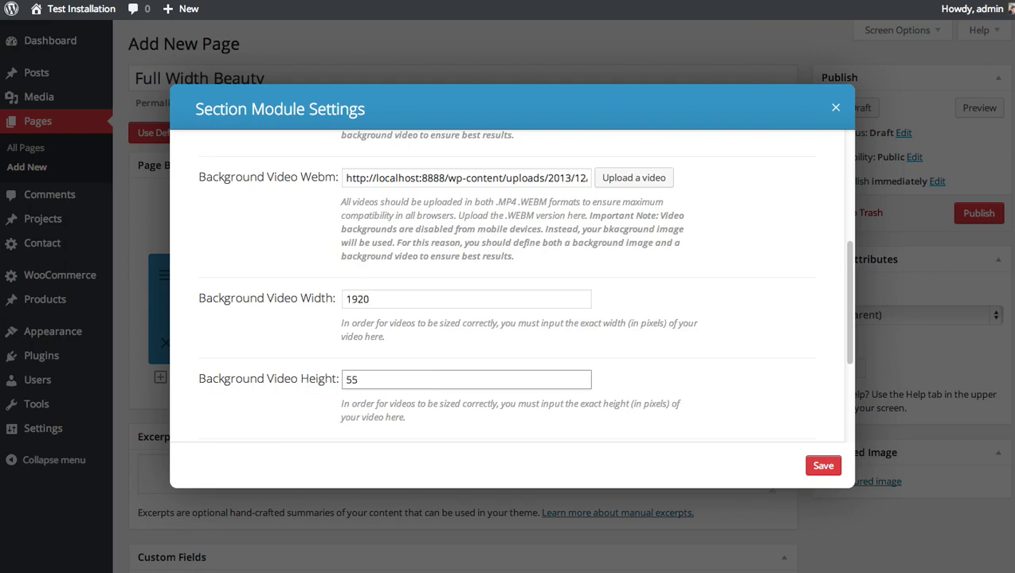
type("2")
left_click_drag(845, 276, 833, 382)
left_click(822, 467)
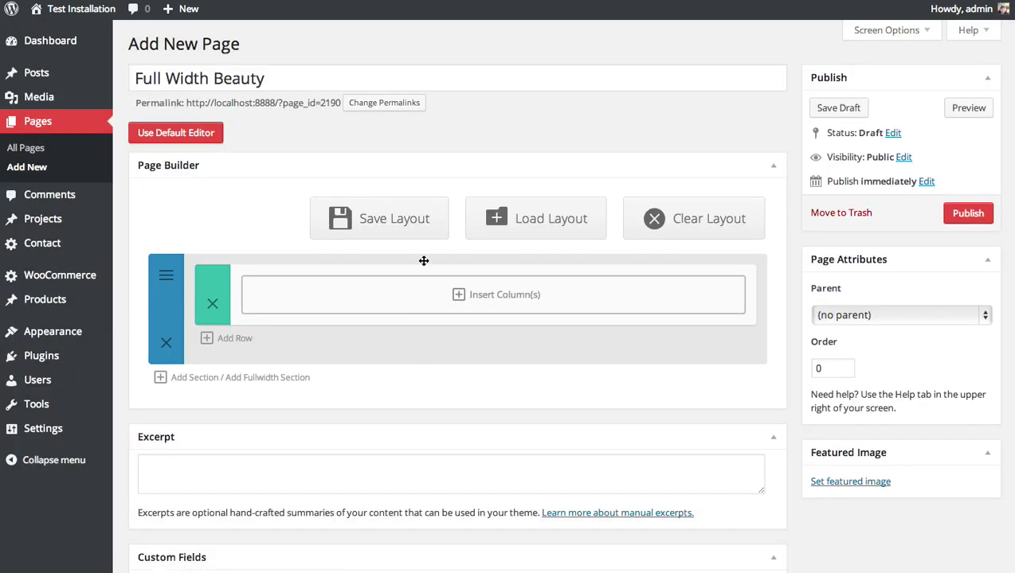
Insert a single full-width column in the section's row and add an Image module to it
left_click(437, 292)
left_click(310, 214)
left_click(503, 231)
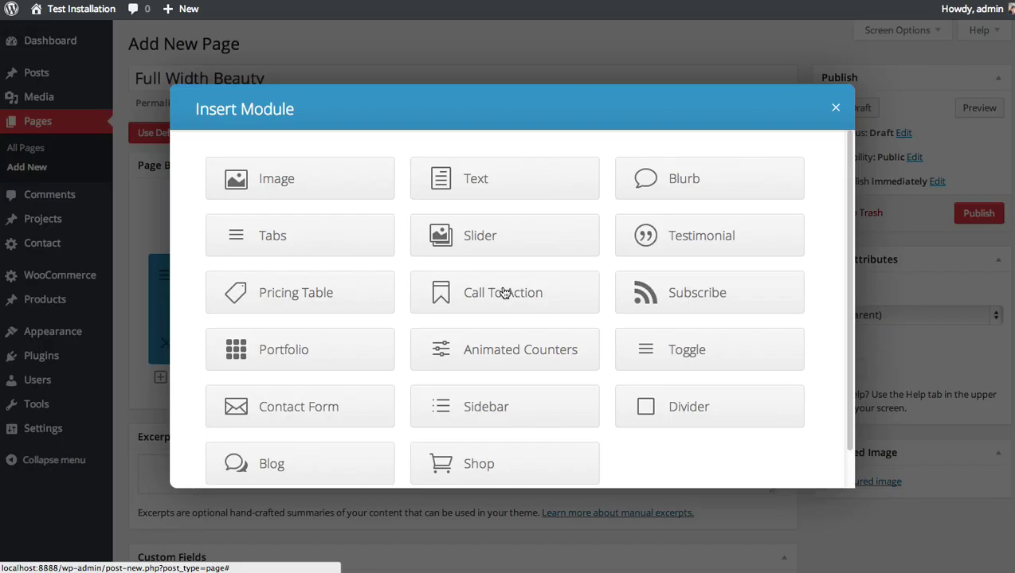
left_click(321, 187)
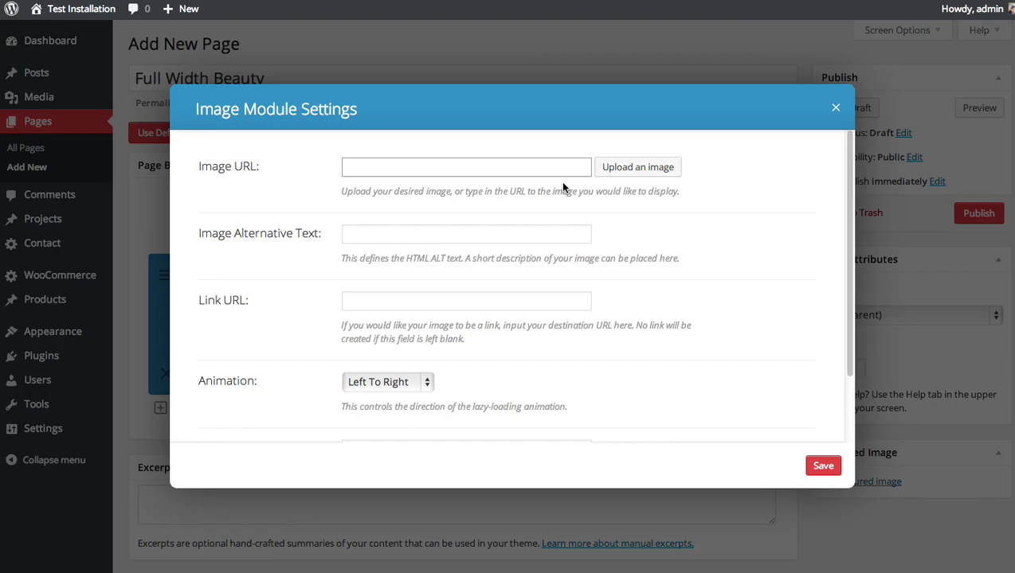
Assign the Explore Sections image to the Image module, choose its animation direction, and save the module
left_click(654, 168)
left_click(462, 168)
left_click(928, 529)
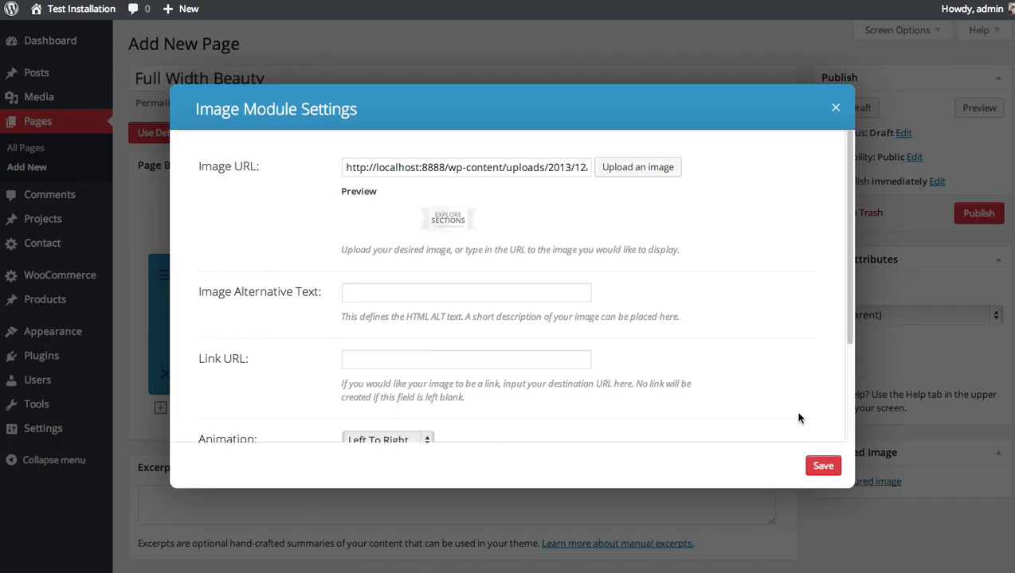
scroll(656, 227, "down", 2)
scroll(655, 231, "down", 2)
left_click(412, 330)
left_click(413, 356)
scroll(661, 327, "down", 1)
left_click(822, 466)
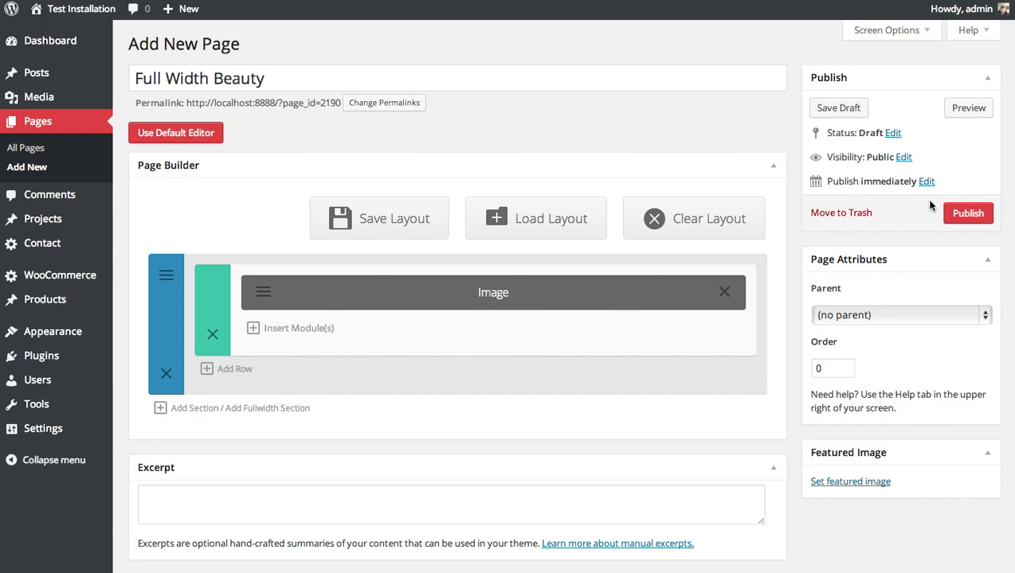
Publish the Full Width Beauty page and view the video section on the live page
left_click(963, 215)
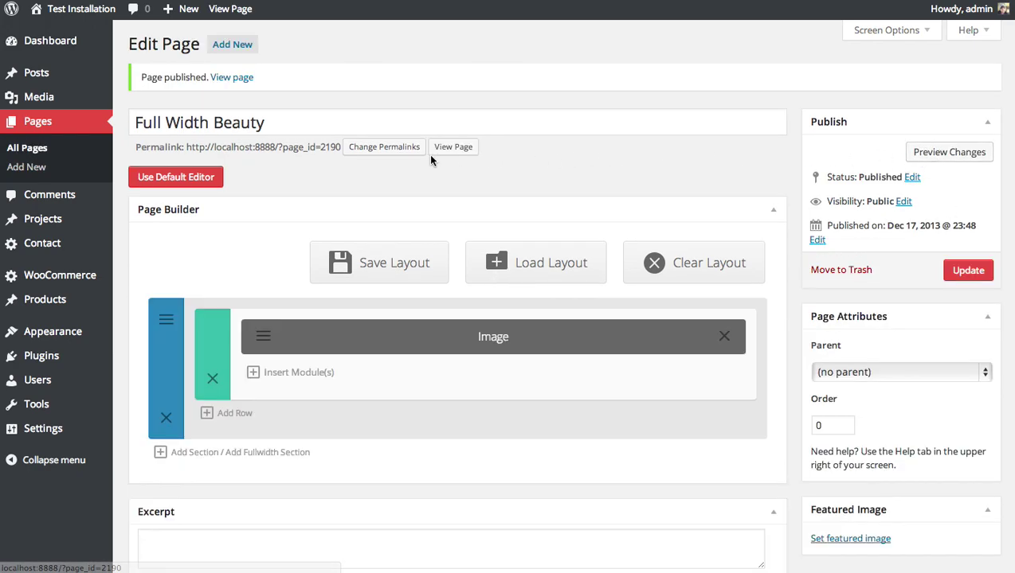
left_click(451, 149)
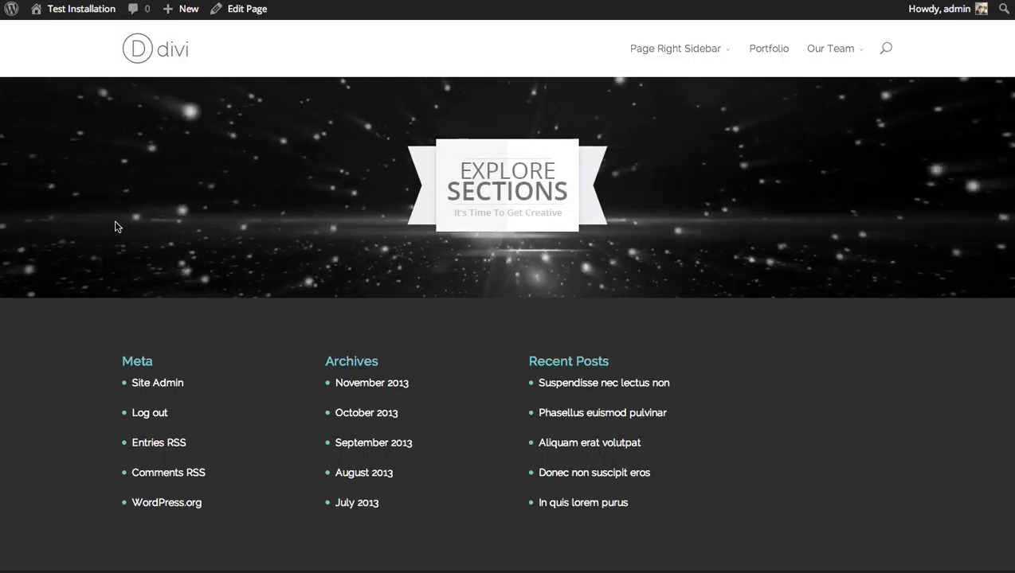
scroll(456, 148, "down", 2)
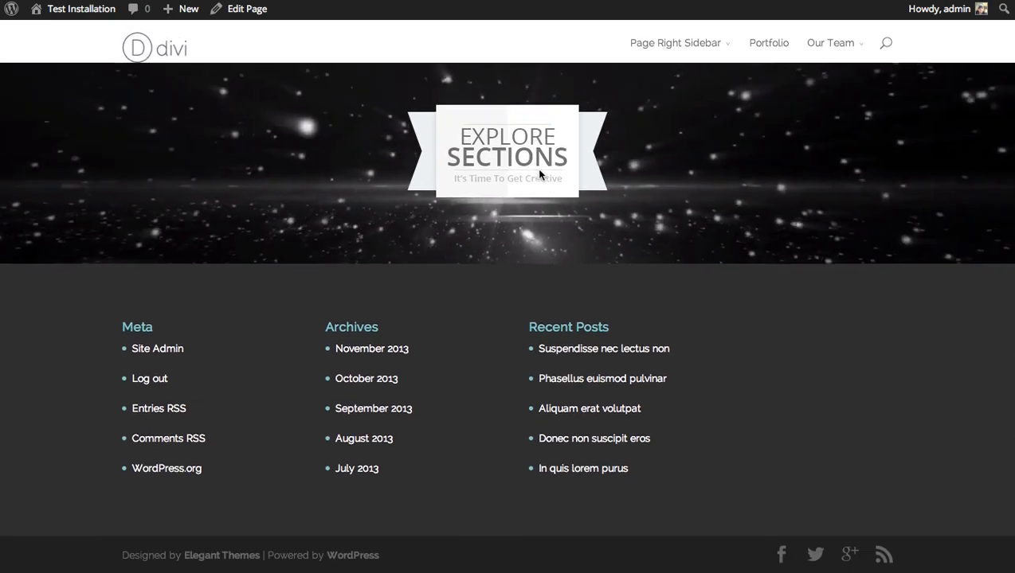
scroll(536, 168, "up", 2)
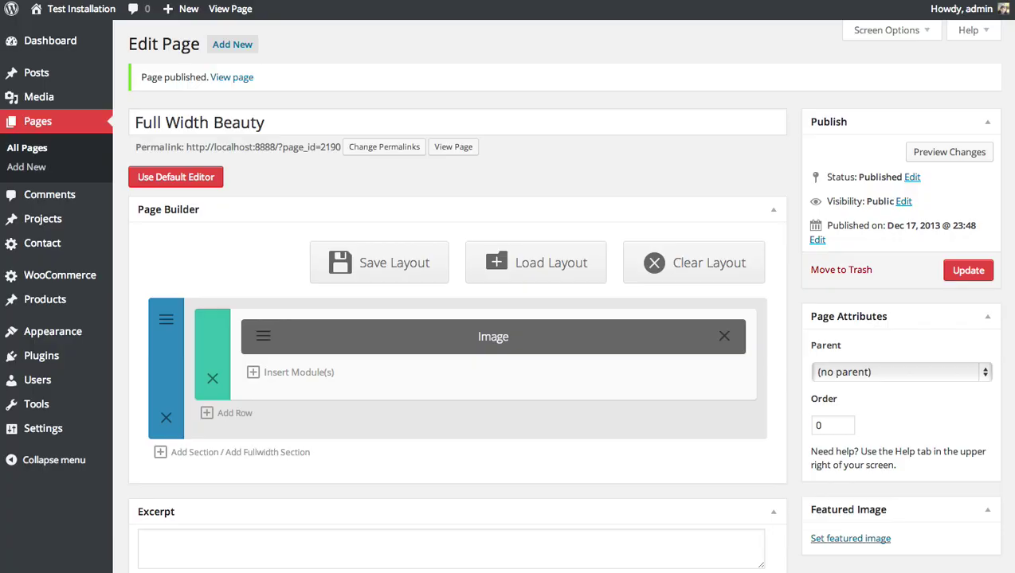
Add a regular section below the video section, look through its settings, and save them at their defaults
left_click(162, 453)
scroll(358, 394, "down", 3)
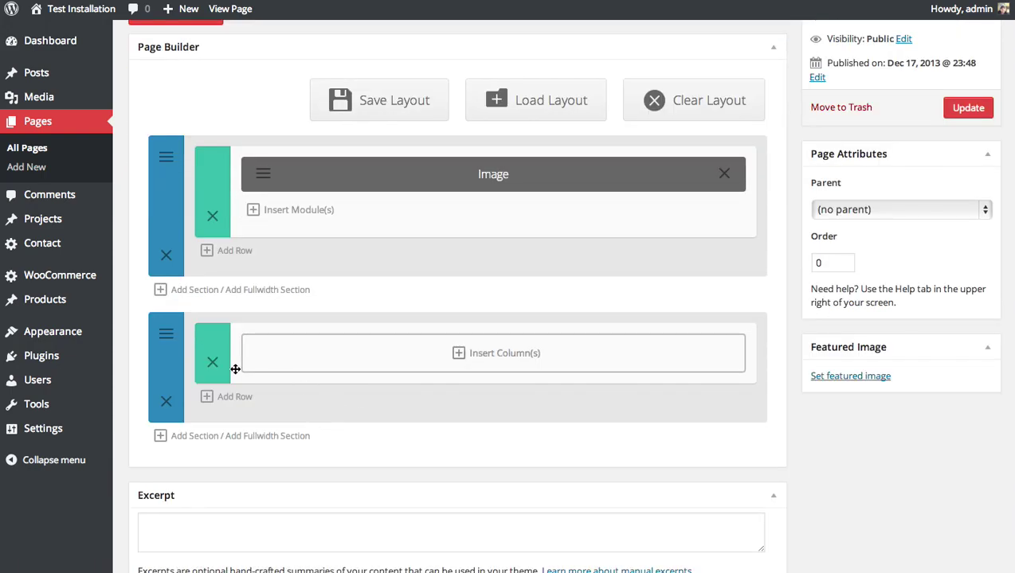
left_click(169, 339)
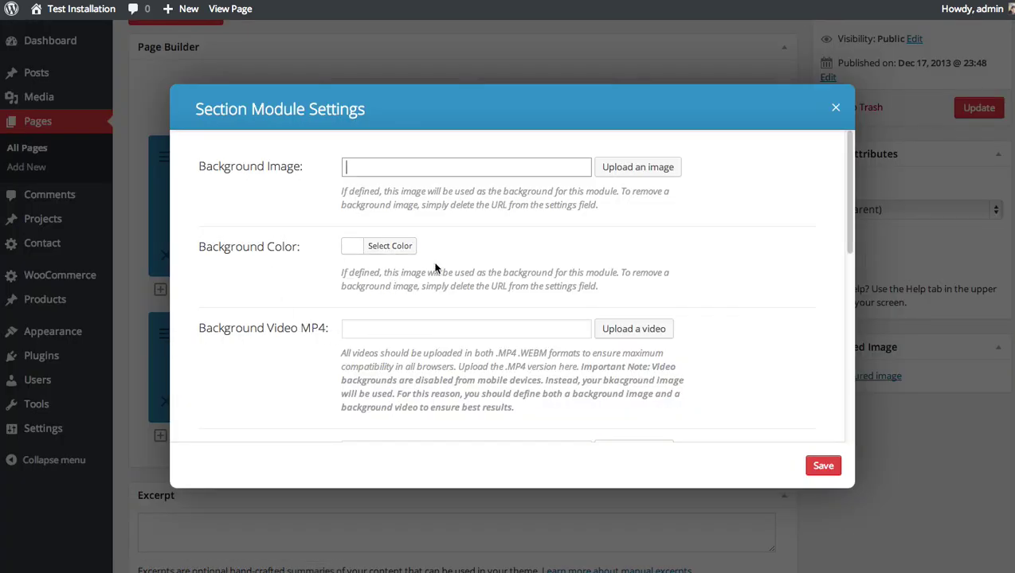
scroll(465, 272, "down", 5)
scroll(462, 276, "up", 5)
scroll(563, 186, "down", 2)
scroll(577, 269, "up", 2)
left_click(821, 468)
Split the new section's row into four 1/4 columns and add a Blurb titled "Heading Here" to the first column
left_click(408, 375)
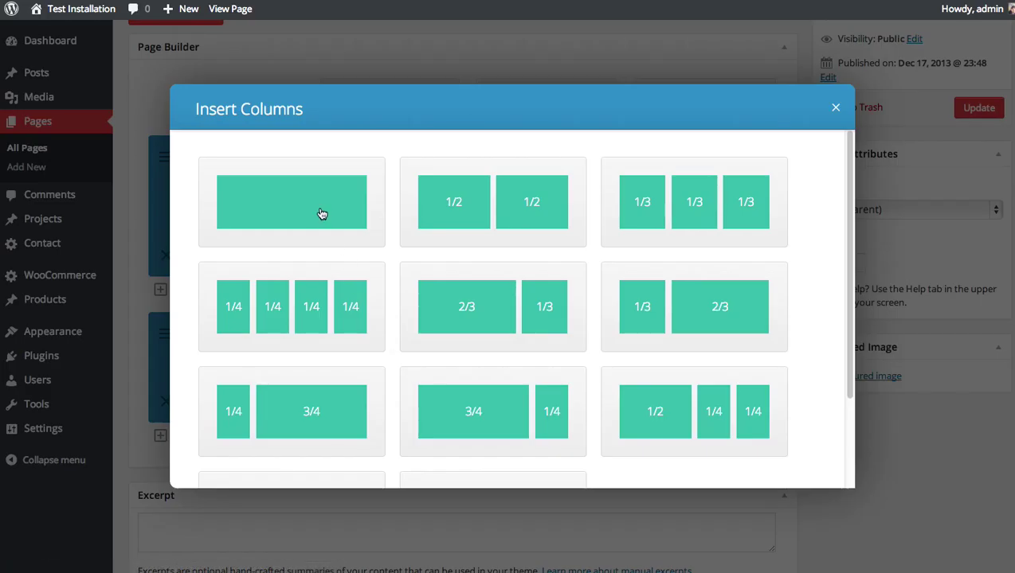
left_click(314, 317)
left_click(311, 358)
left_click(642, 177)
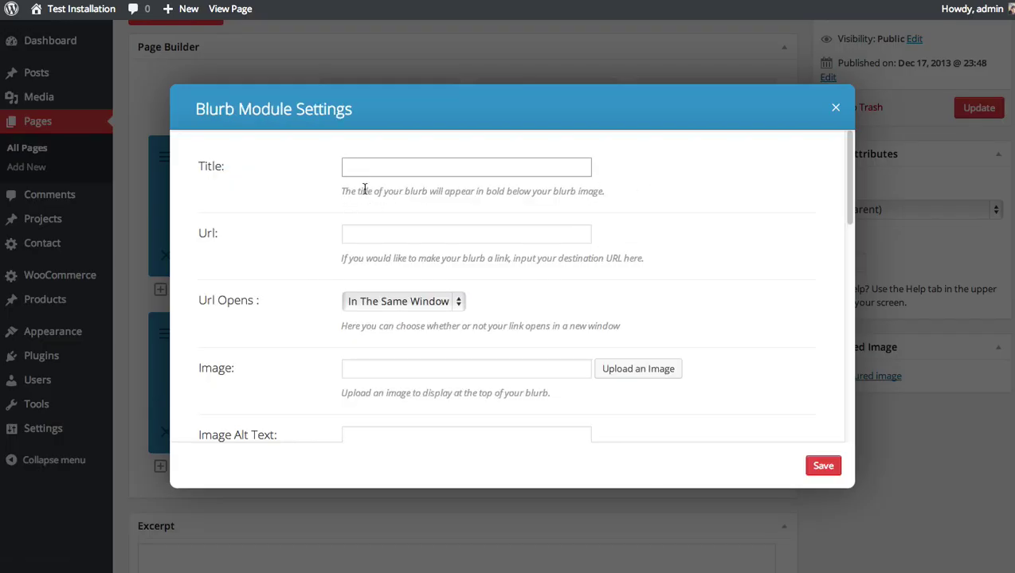
type("Heading Here")
Enter "This is a blurb module. Here you can input your basic text." as the blurb's content, copy that text, and save the module
scroll(437, 277, "down", 10)
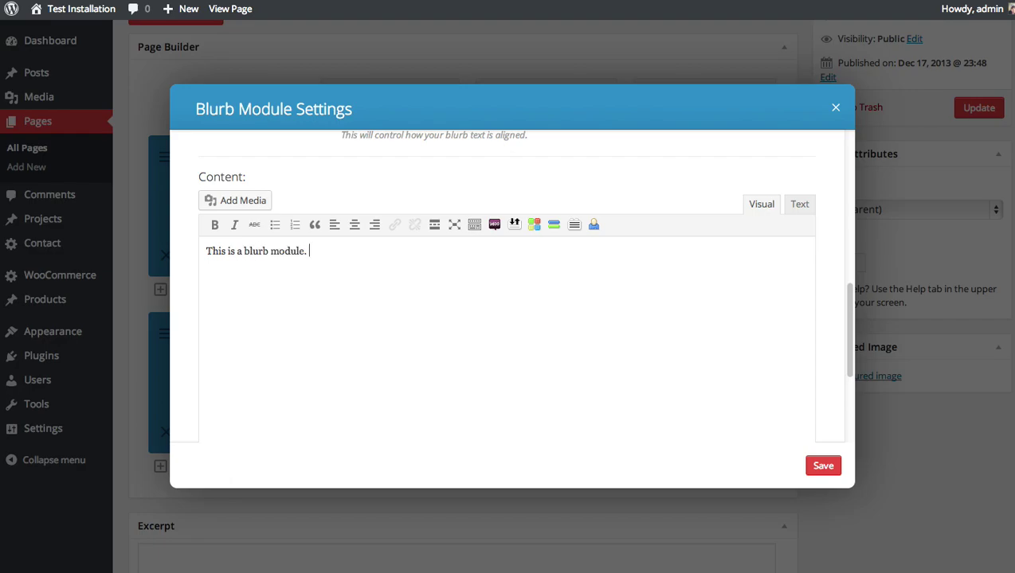
key("BackSpace")
key("BackSpace")
key("BackSpace")
key("BackSpace")
type("an input your basic text.")
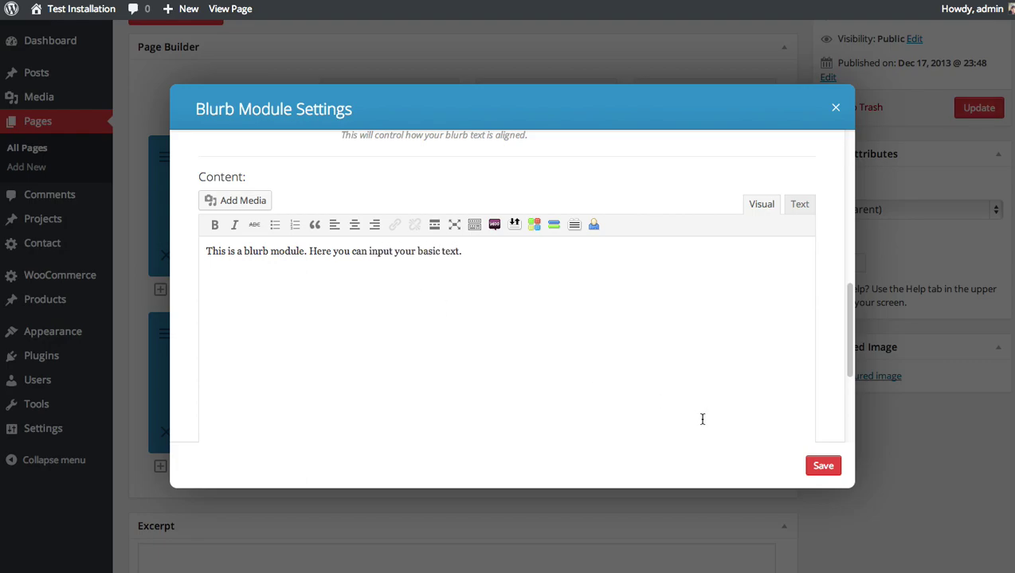
left_click_drag(594, 307, 157, 253)
key("ctrl+c")
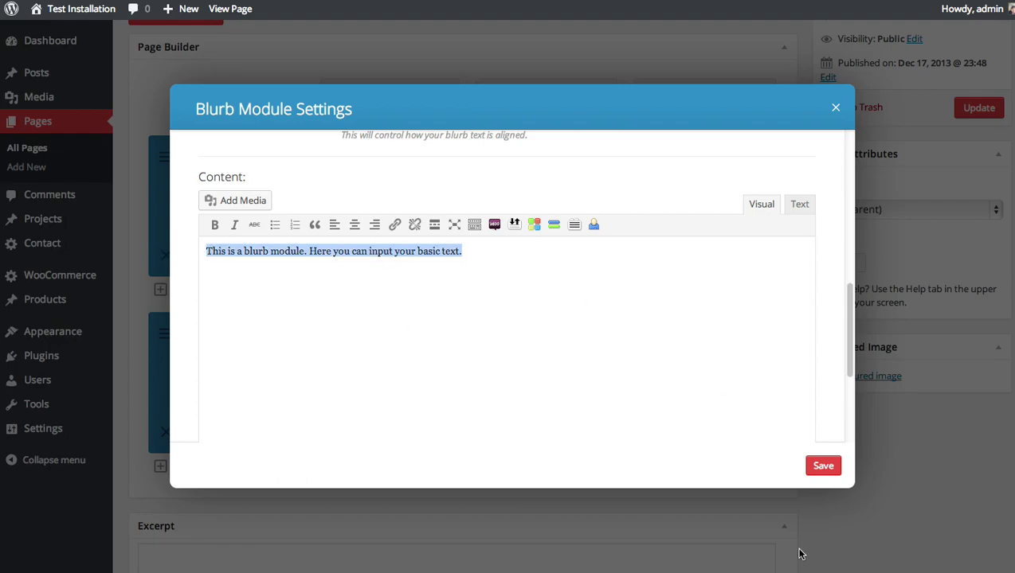
left_click(825, 470)
Add a Blurb module to the second column with the same title and the copied content text, and save it
left_click(448, 362)
left_click(686, 193)
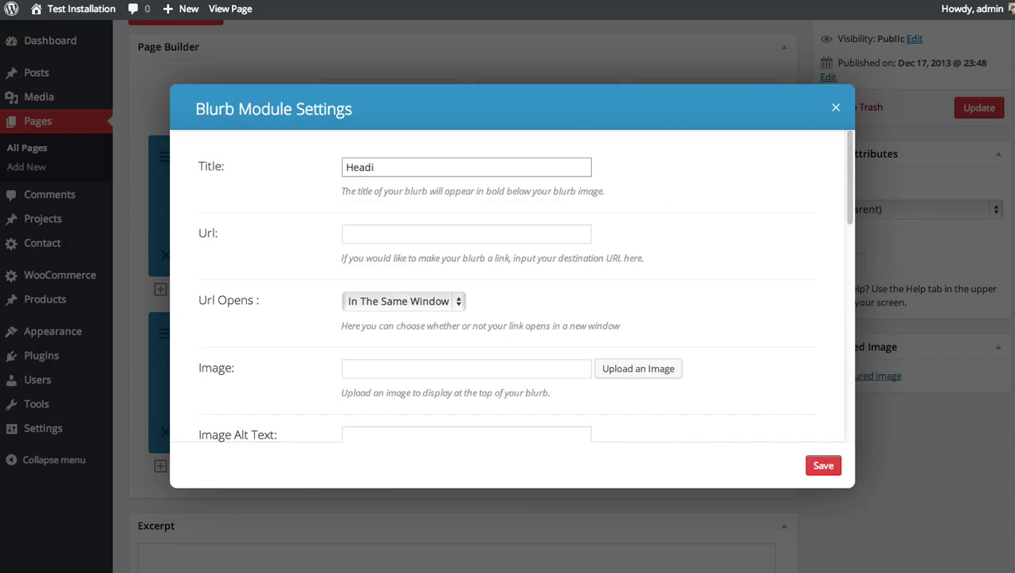
scroll(591, 212, "down", 10)
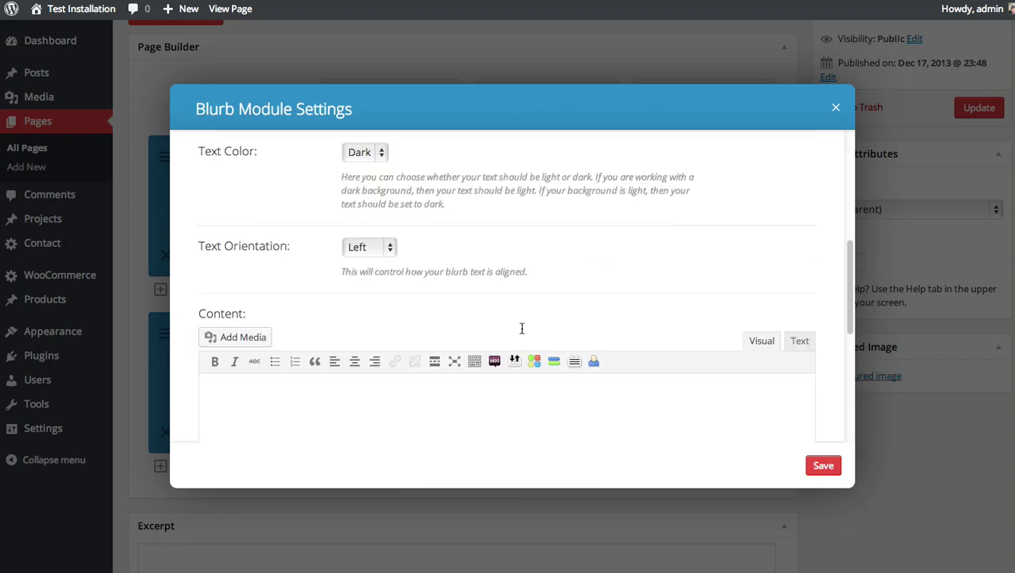
left_click(503, 338)
key("ctrl+v")
left_click(823, 466)
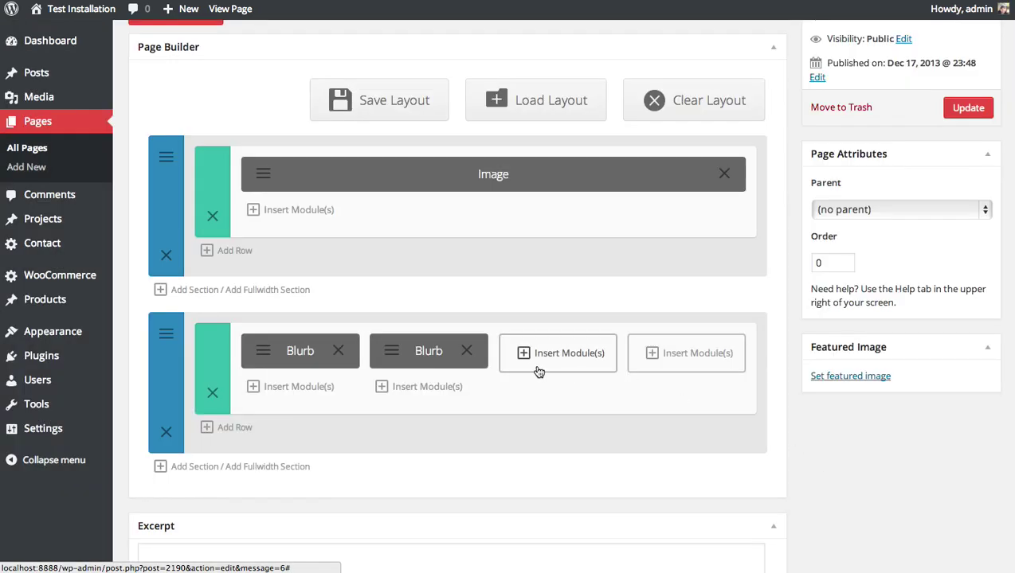
Add a Blurb module titled "Heading Here" to the third column, paste the copied content text, and save it
left_click(540, 367)
left_click(674, 191)
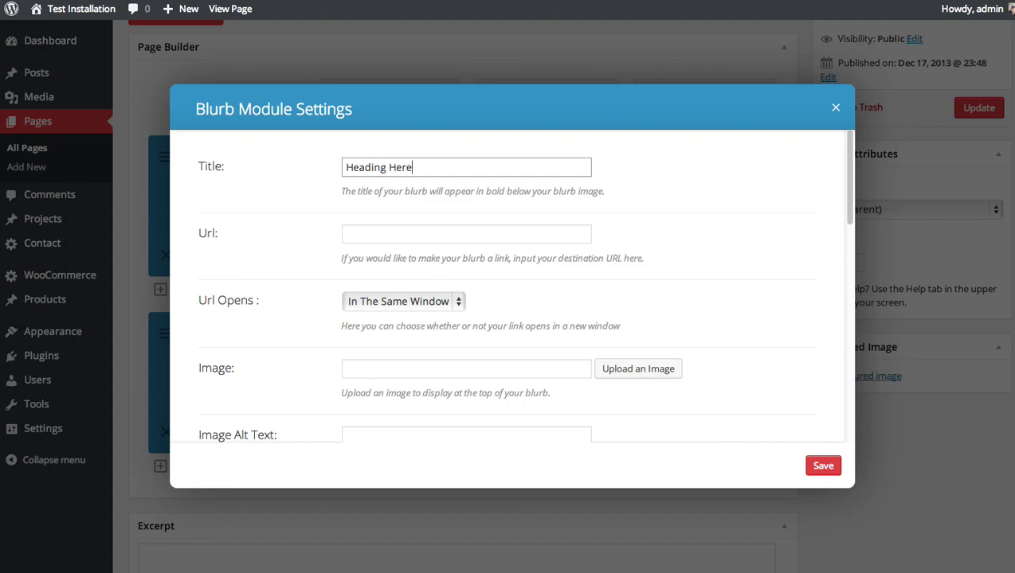
scroll(390, 220, "down", 10)
left_click(423, 358)
key("ctrl+v")
left_click(823, 466)
Add a Blurb module titled "Heading Here" to the fourth column, paste the copied content text, and save it
left_click(677, 353)
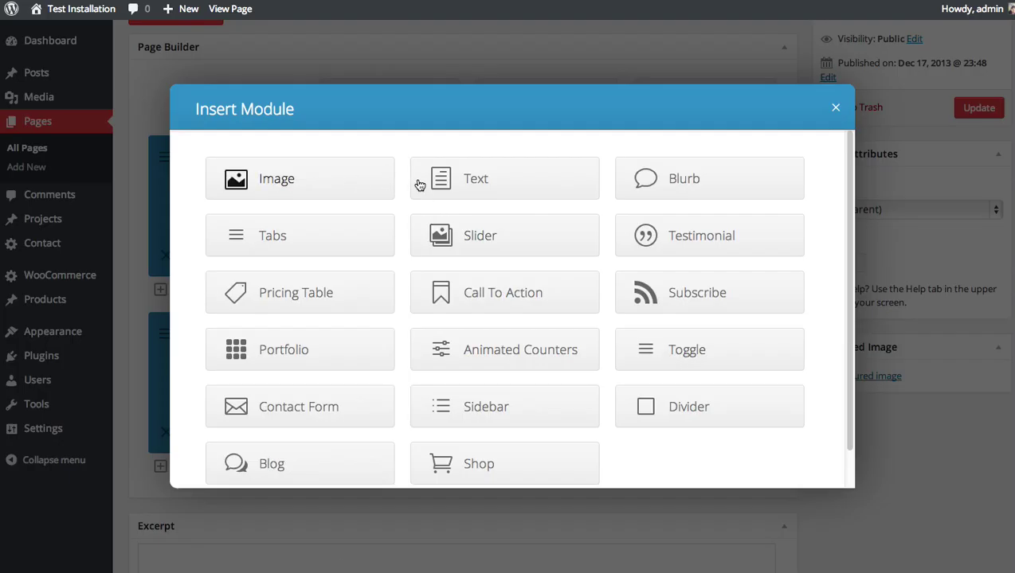
left_click(672, 188)
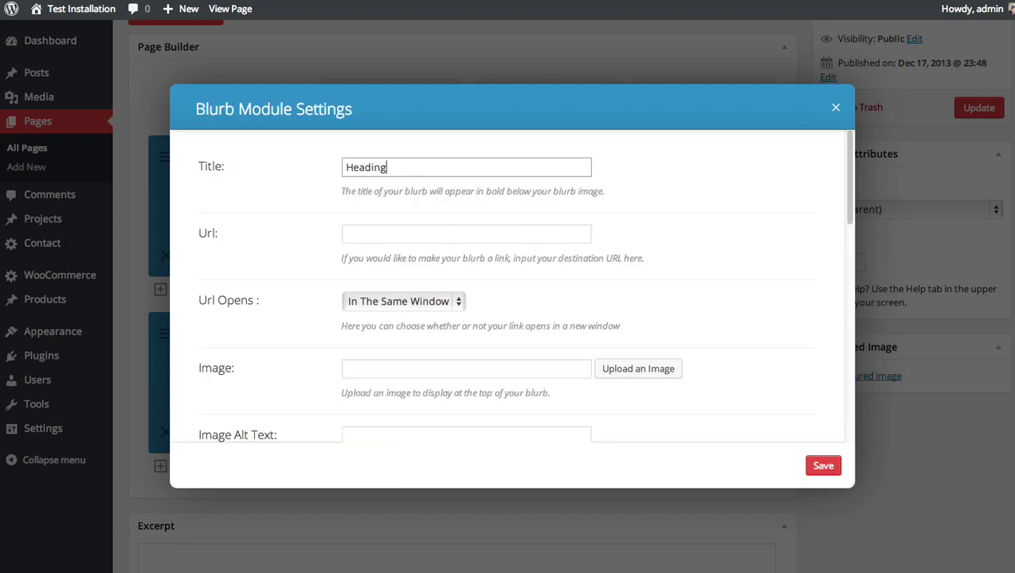
type("Heading Here")
scroll(501, 188, "down", 8)
left_click(471, 340)
key("ctrl+v")
left_click(823, 463)
Update the page and open its live version
scroll(831, 435, "up", 3)
left_click(947, 276)
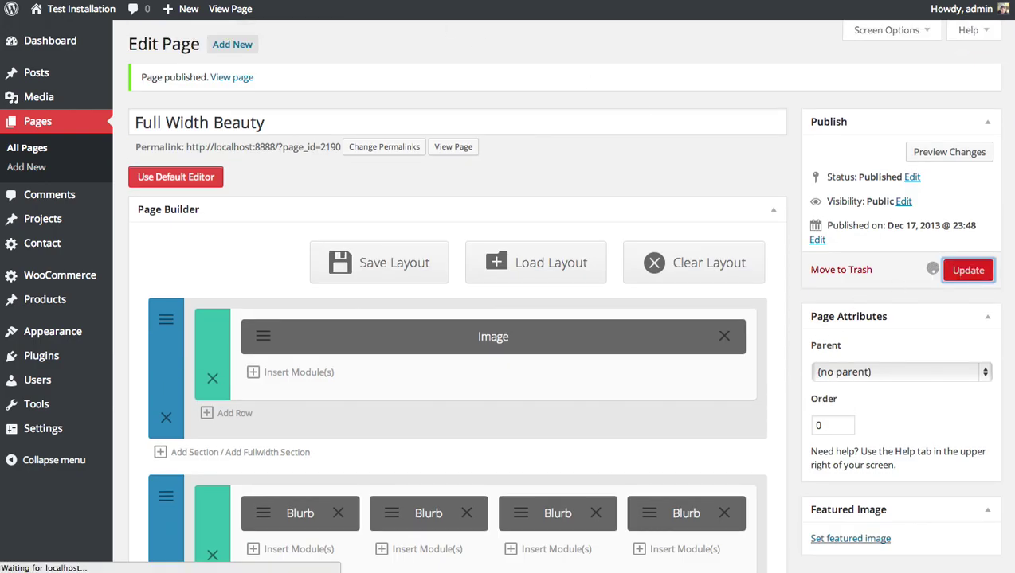
left_click(235, 78)
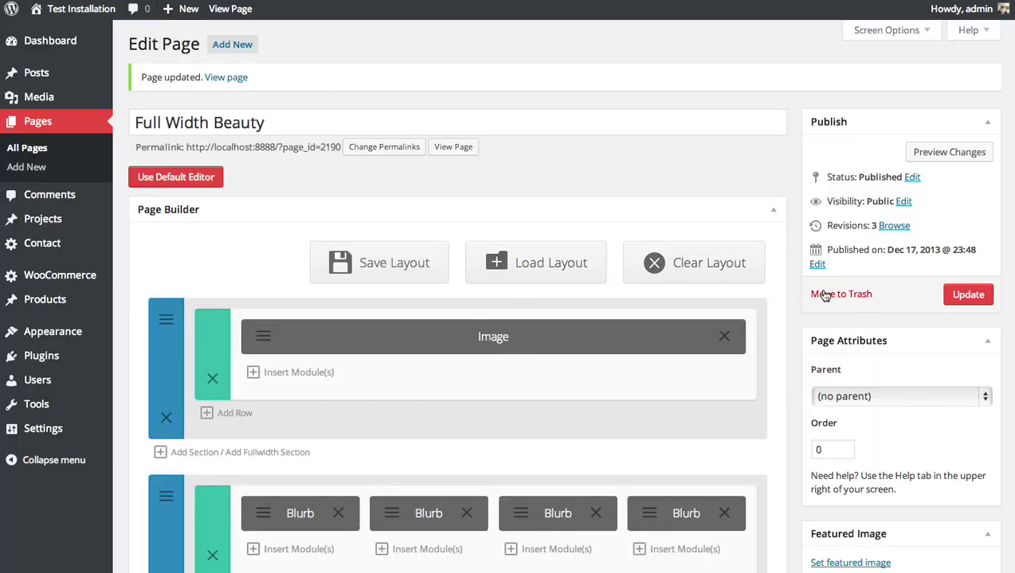
Add a regular section below the blurbs and set the purple space-and-clouds picture as its background image
scroll(799, 277, "down", 5)
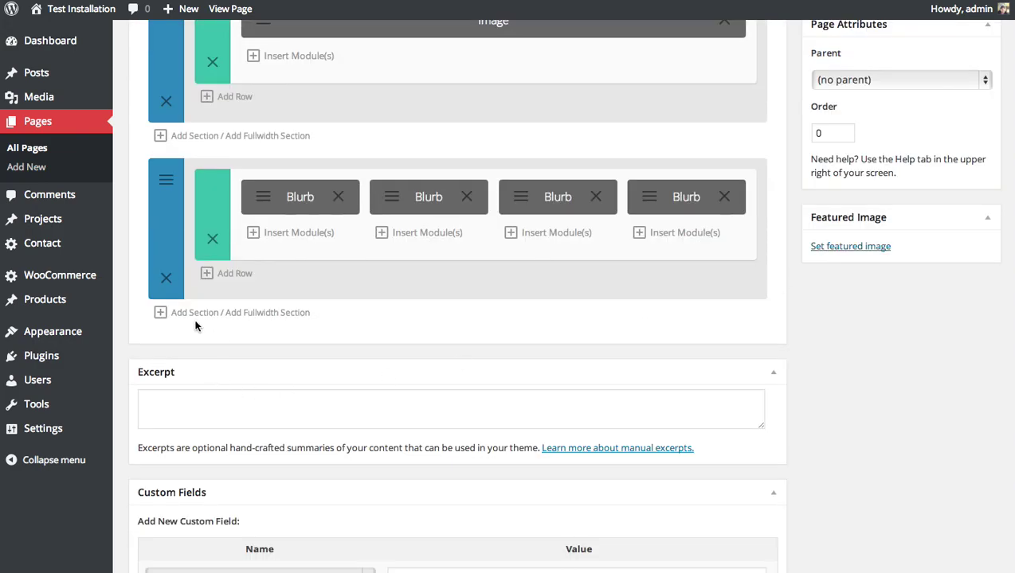
left_click(195, 317)
left_click(166, 356)
left_click(634, 170)
left_click(71, 163)
left_click(928, 540)
Set the new section's parallax effect to Use Parallax Effect and save the section settings
scroll(600, 270, "down", 1)
scroll(600, 271, "down", 10)
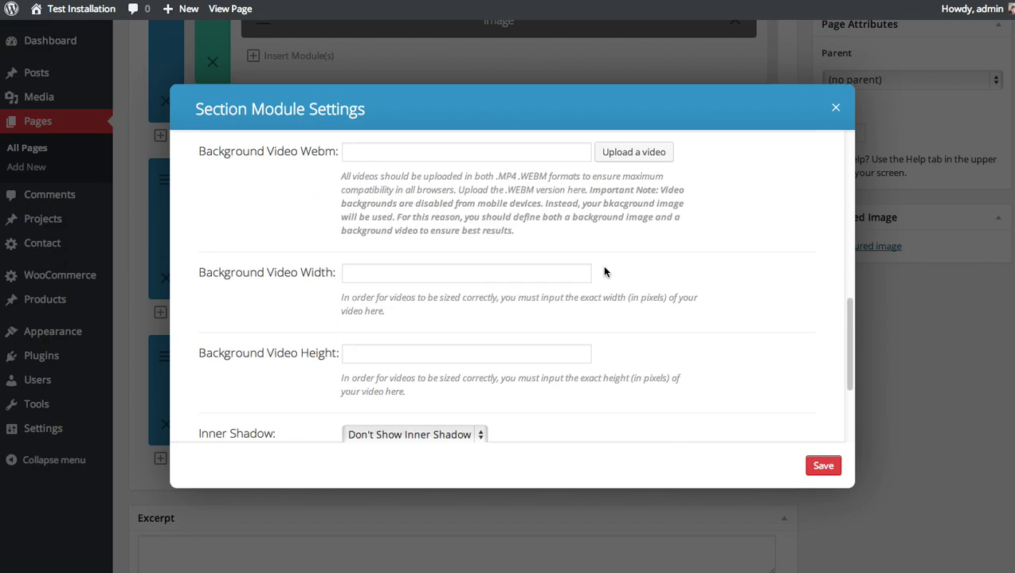
left_click(444, 356)
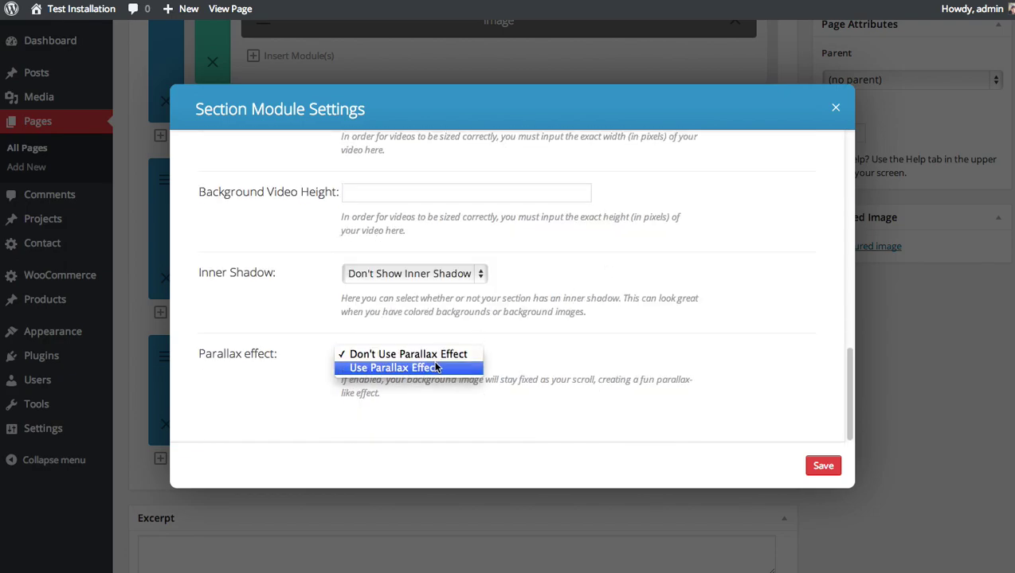
left_click(434, 372)
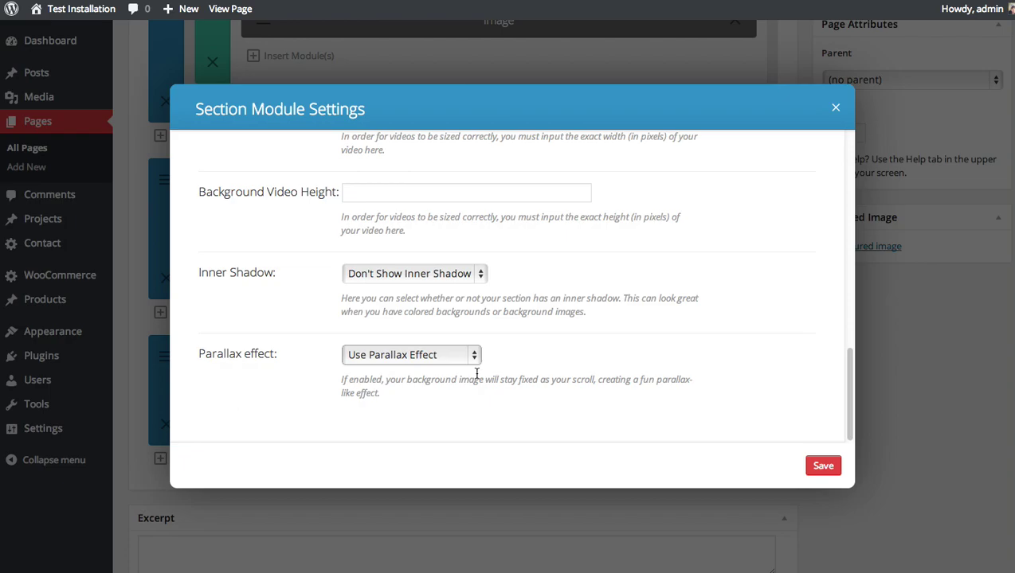
left_click(824, 468)
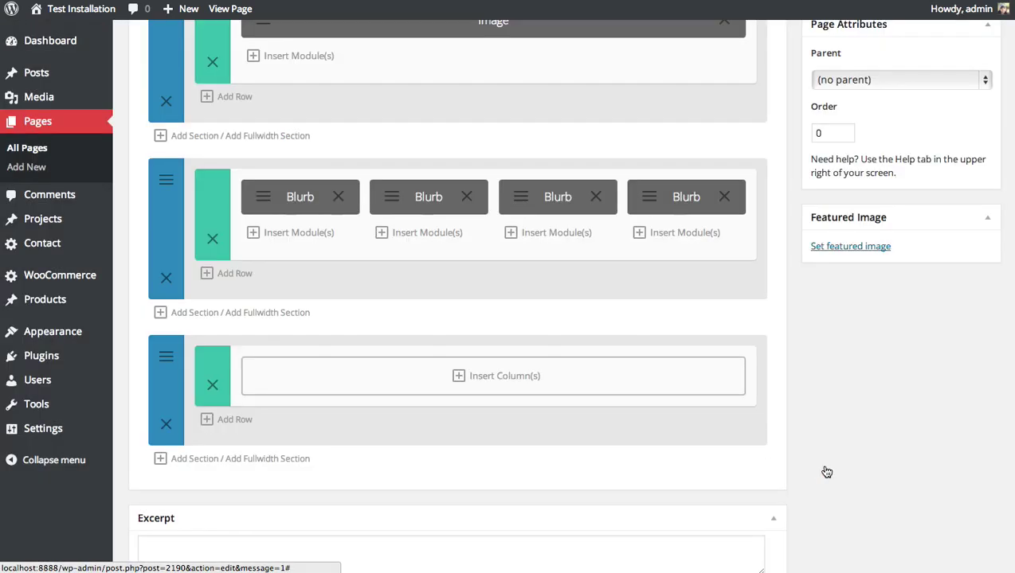
Split the parallax section's row into two 1/2 columns and add an Image module with rocket.png to the first column
left_click(506, 381)
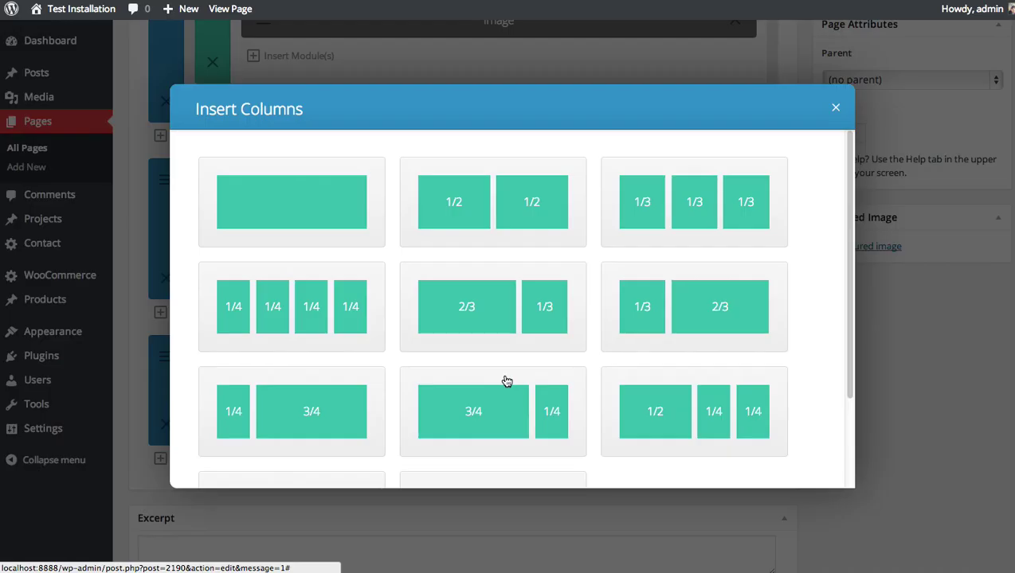
left_click(504, 204)
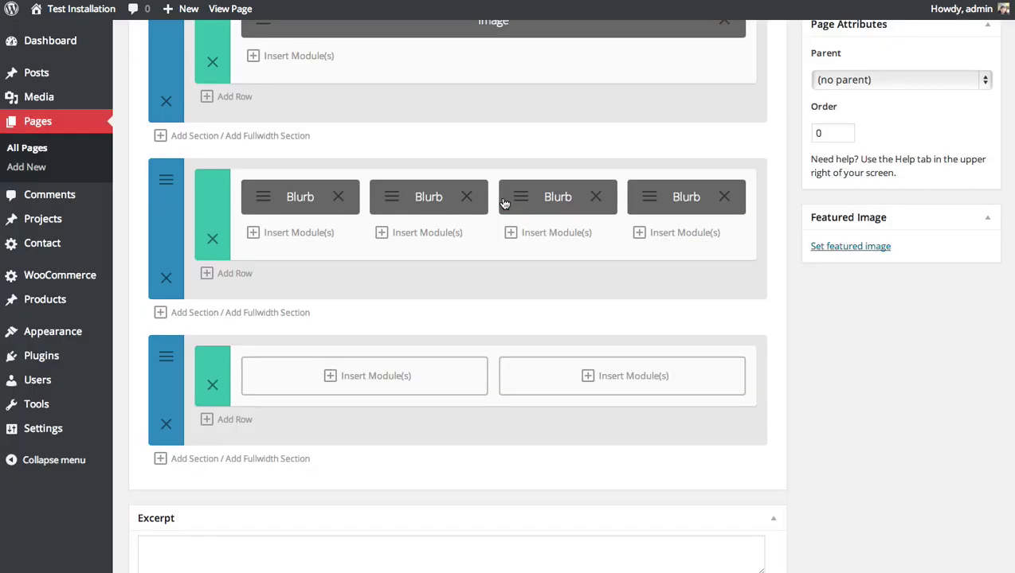
left_click(385, 390)
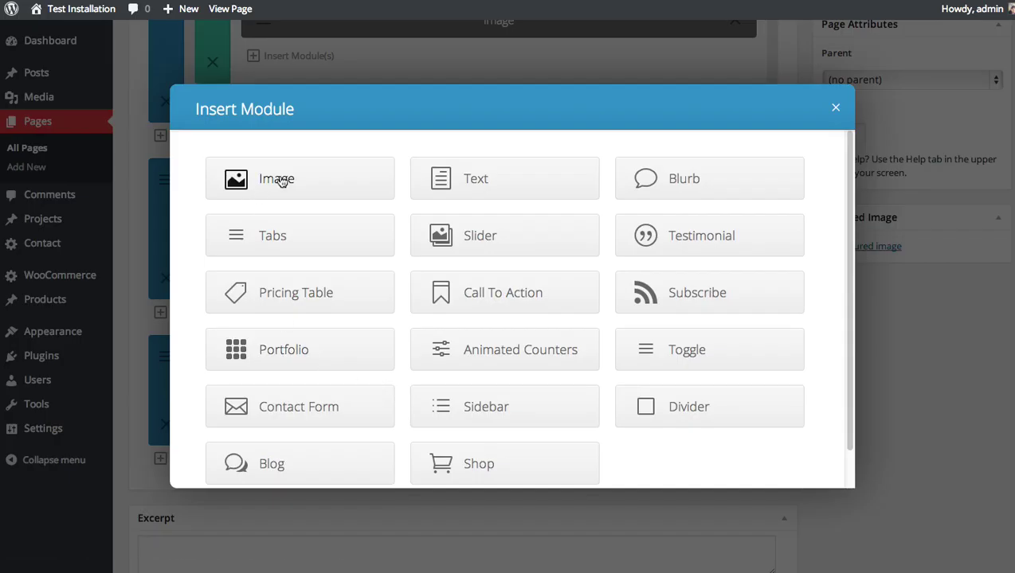
left_click(307, 189)
left_click(610, 172)
left_click(363, 169)
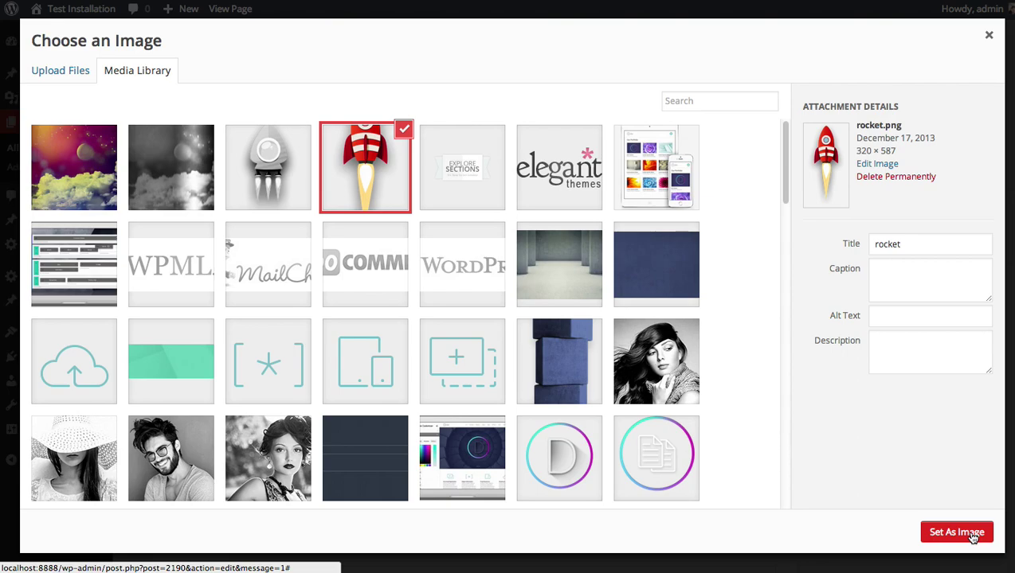
left_click(957, 532)
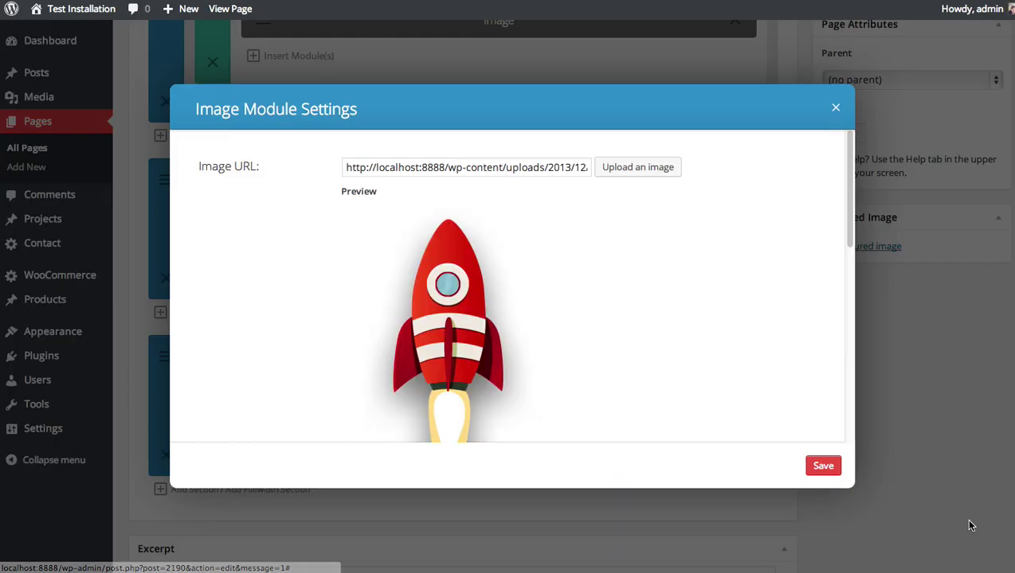
left_click(823, 467)
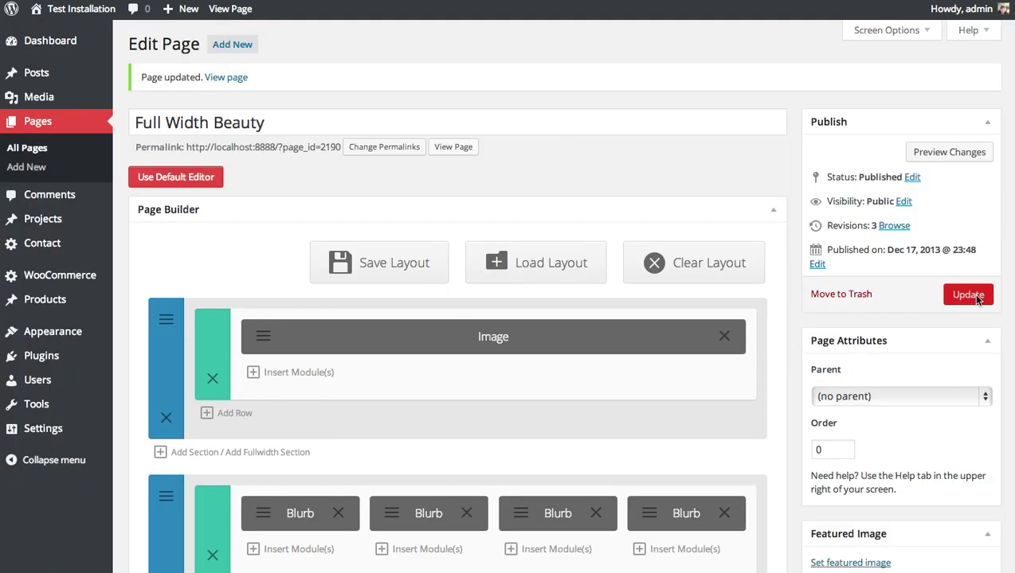
Update the page and reload its live version
left_click(973, 297)
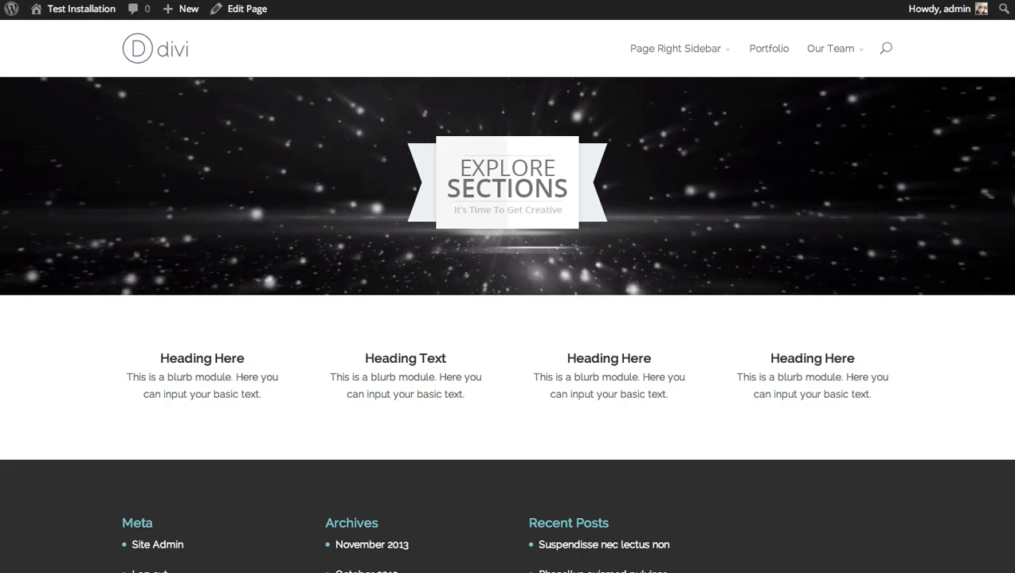
key("super+r")
Examine how the red rocket and its parallax background behave as the live page scrolls
scroll(533, 160, "down", 5)
scroll(534, 137, "down", 3)
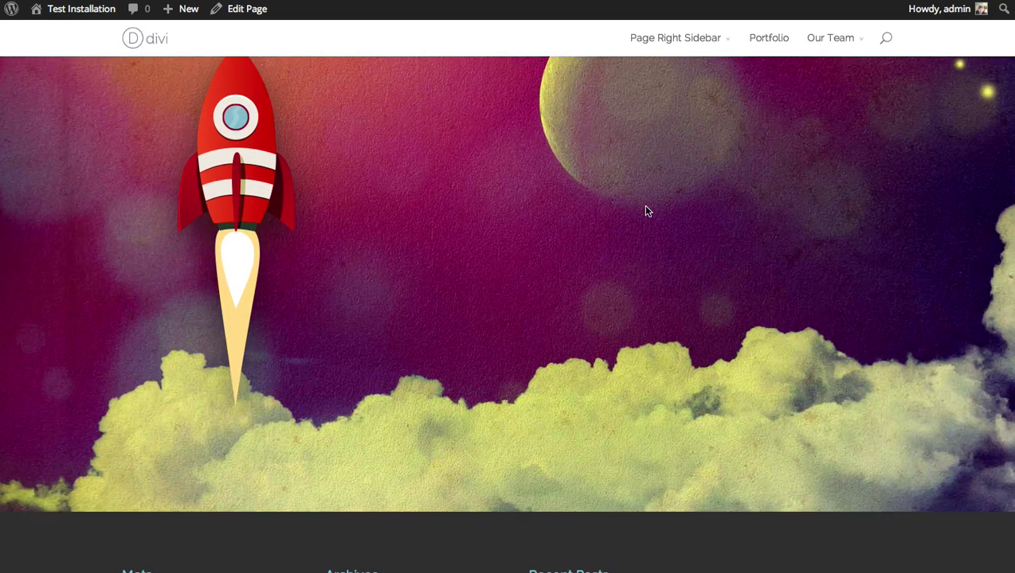
scroll(644, 210, "up", 4)
scroll(889, 176, "down", 2)
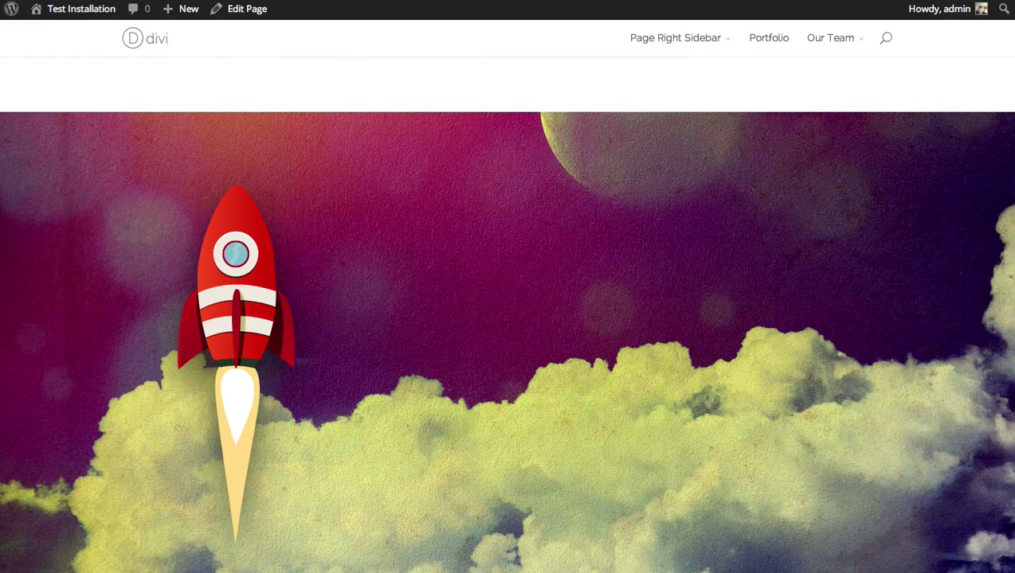
scroll(507, 318, "down", 2)
scroll(507, 318, "up", 3)
scroll(507, 319, "down", 3)
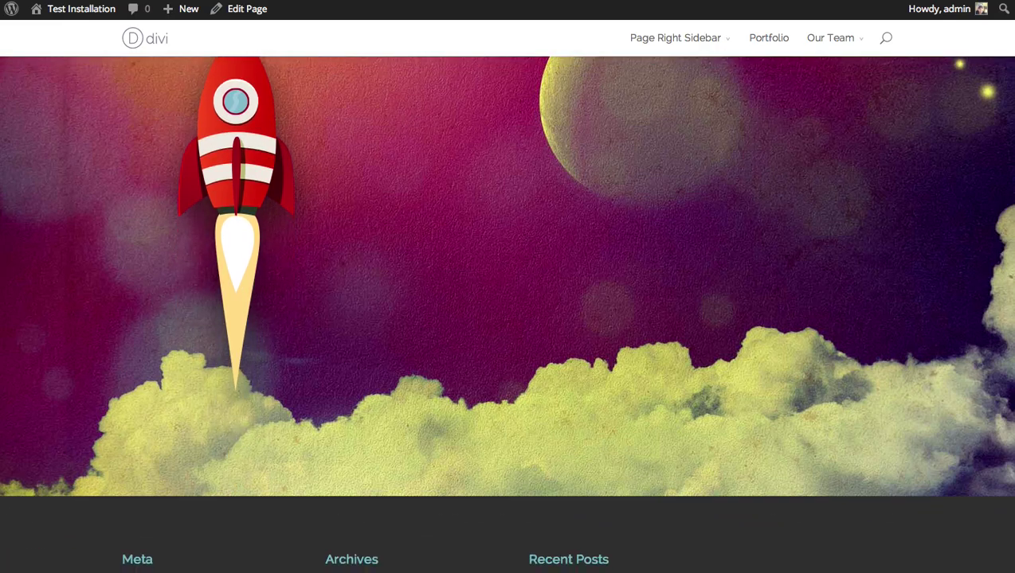
scroll(507, 318, "down", 2)
scroll(507, 319, "up", 4)
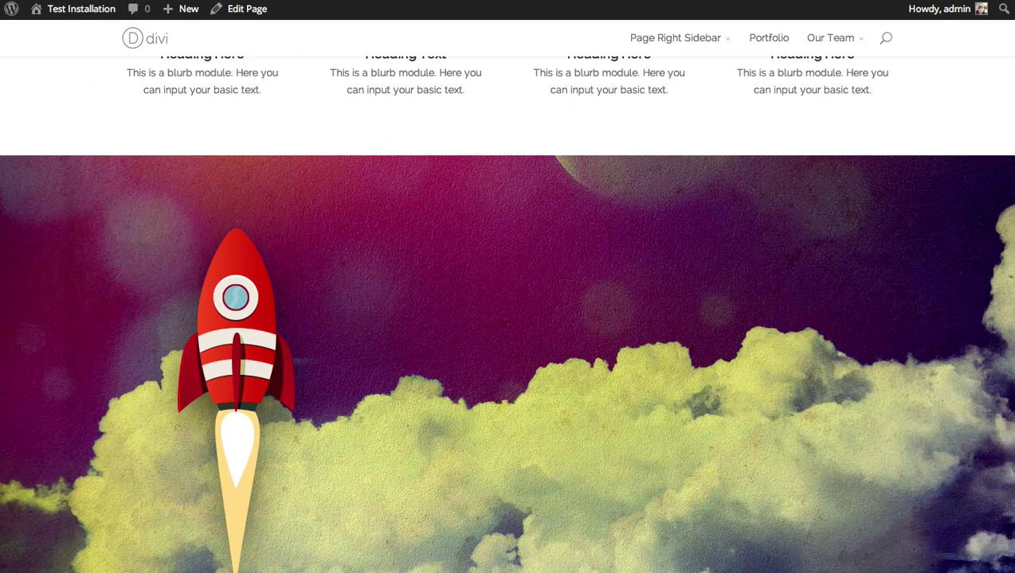
scroll(508, 319, "up", 3)
scroll(508, 319, "down", 2)
scroll(508, 318, "down", 3)
scroll(507, 319, "up", 1)
scroll(453, 22, "up", 3)
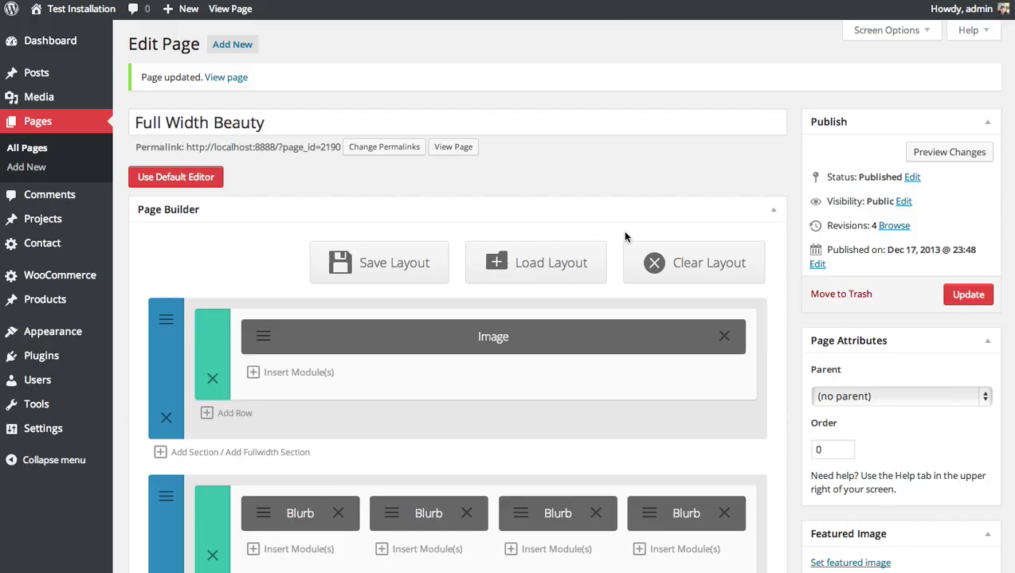
Return to the page editor, add a section below the rocket section, and set space_bg_2.jpg as its background image
scroll(799, 261, "down", 6)
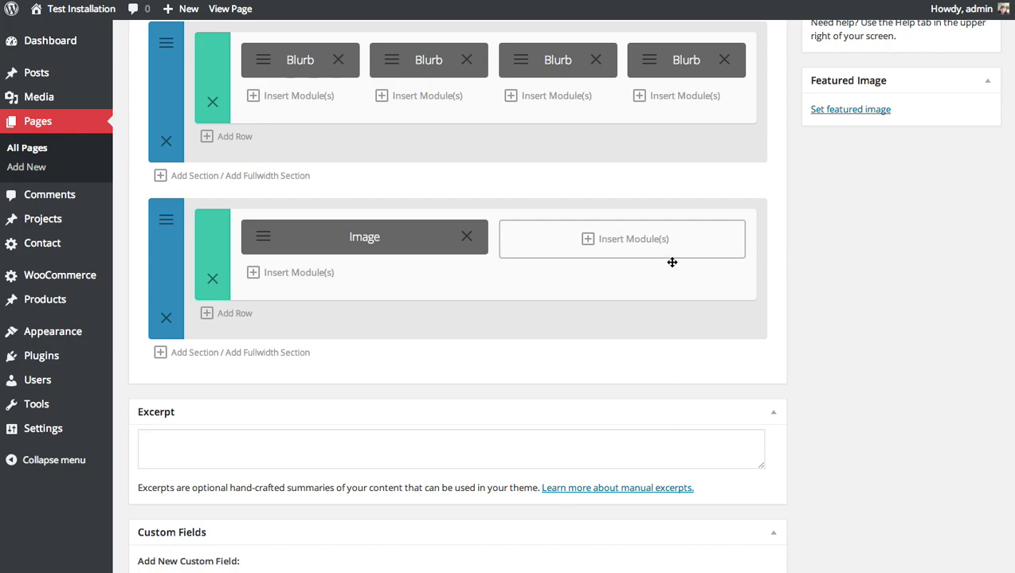
left_click(189, 355)
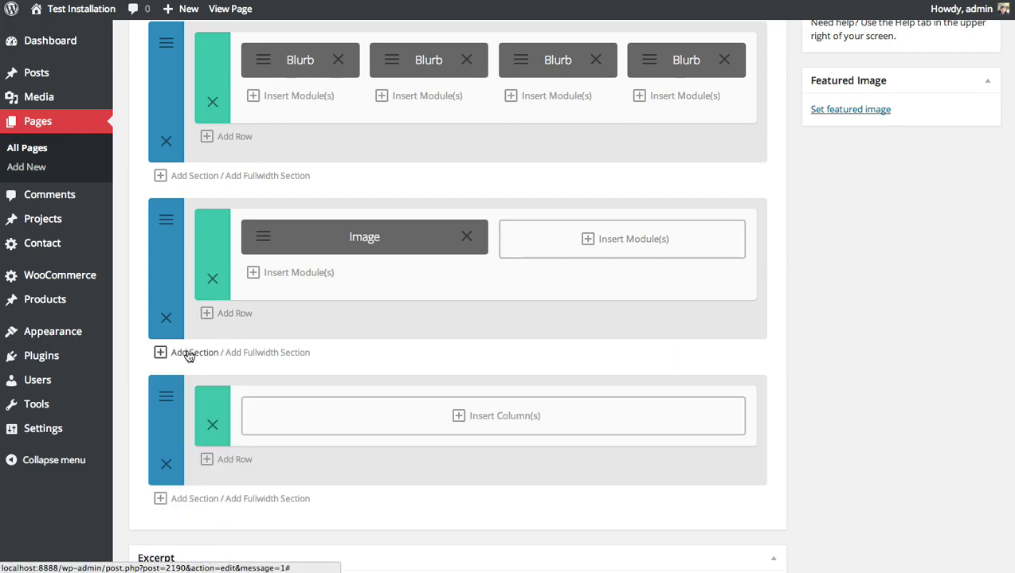
left_click(170, 400)
left_click(637, 166)
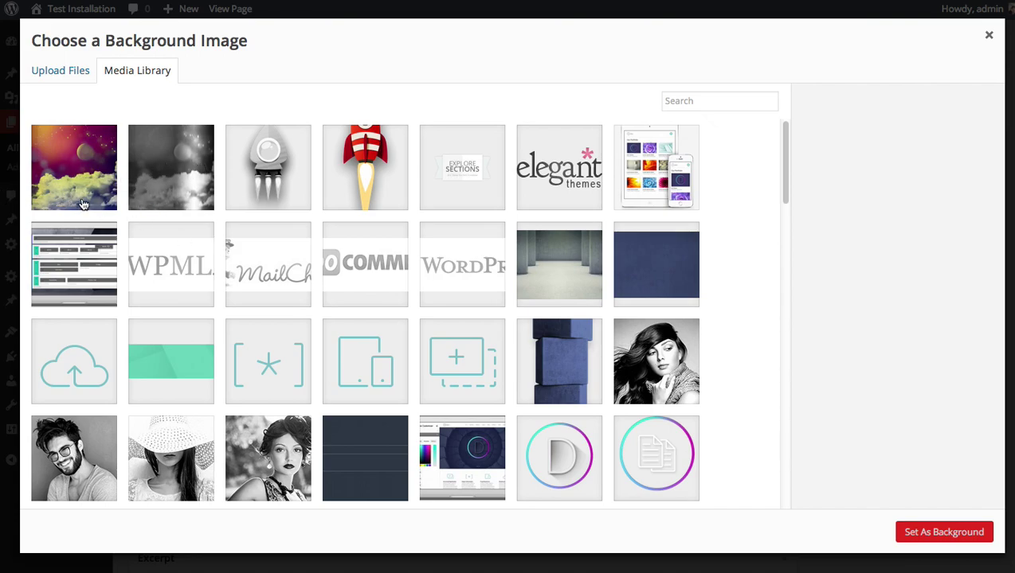
left_click(177, 169)
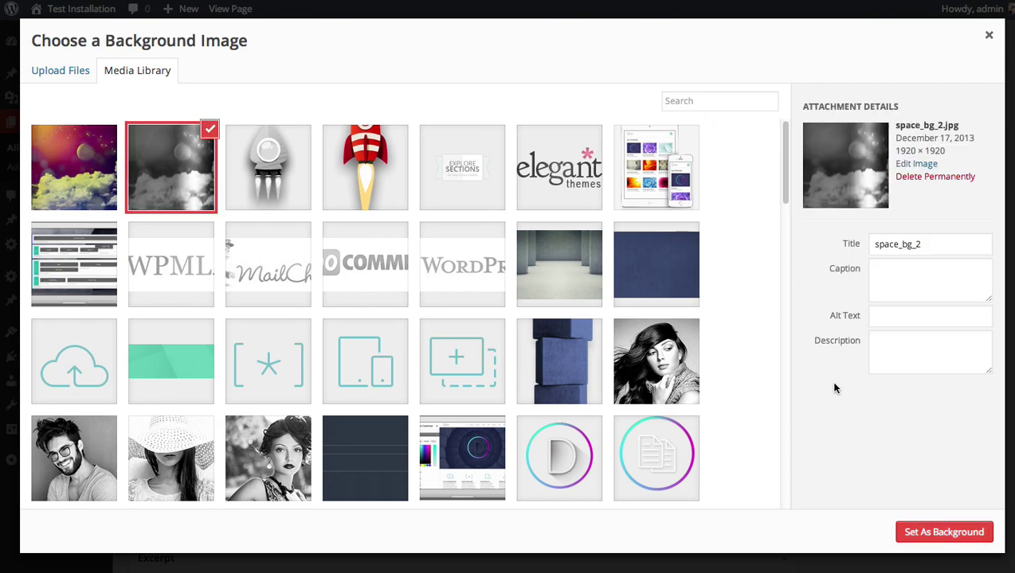
left_click(916, 531)
Enable Use Parallax Effect for the section with the grey space background and save its settings
scroll(626, 326, "down", 5)
scroll(626, 327, "down", 2)
left_click(450, 356)
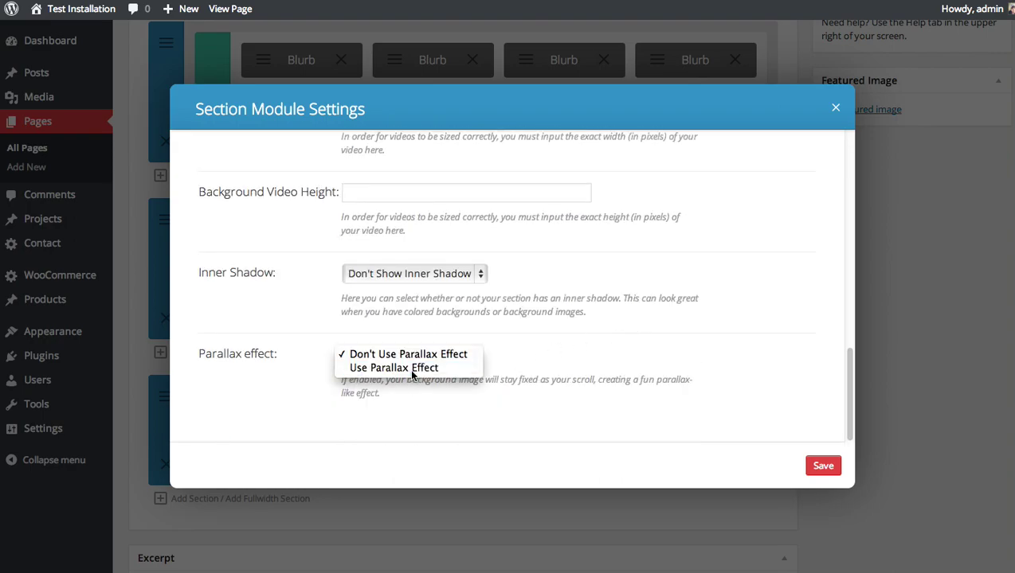
left_click(411, 369)
left_click(823, 467)
Split the last section's row into two 1/2 columns and add an Image module with rocket_2.png to the first column
left_click(439, 420)
left_click(490, 217)
left_click(379, 416)
left_click(294, 189)
left_click(638, 177)
left_click(641, 171)
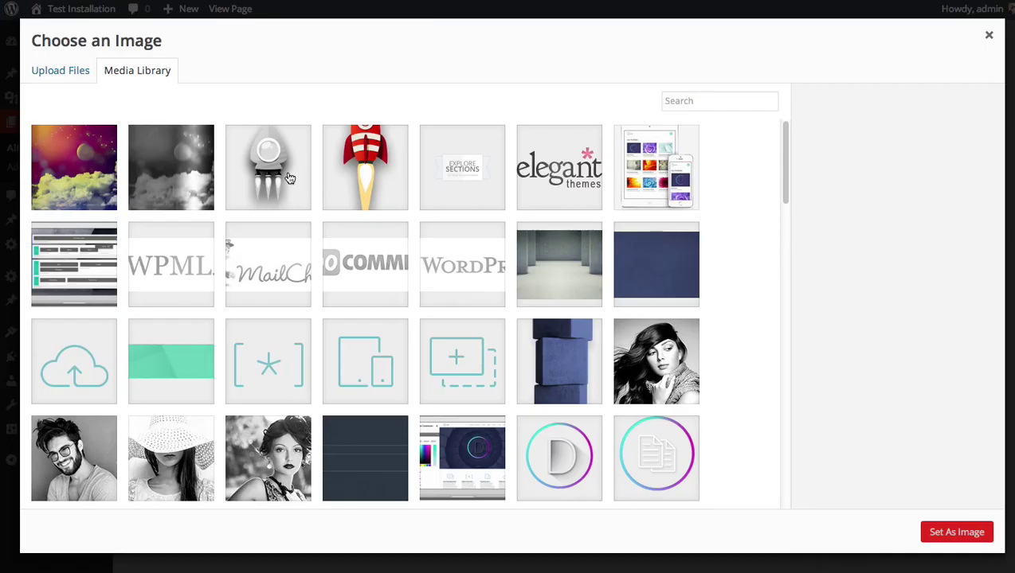
left_click(289, 178)
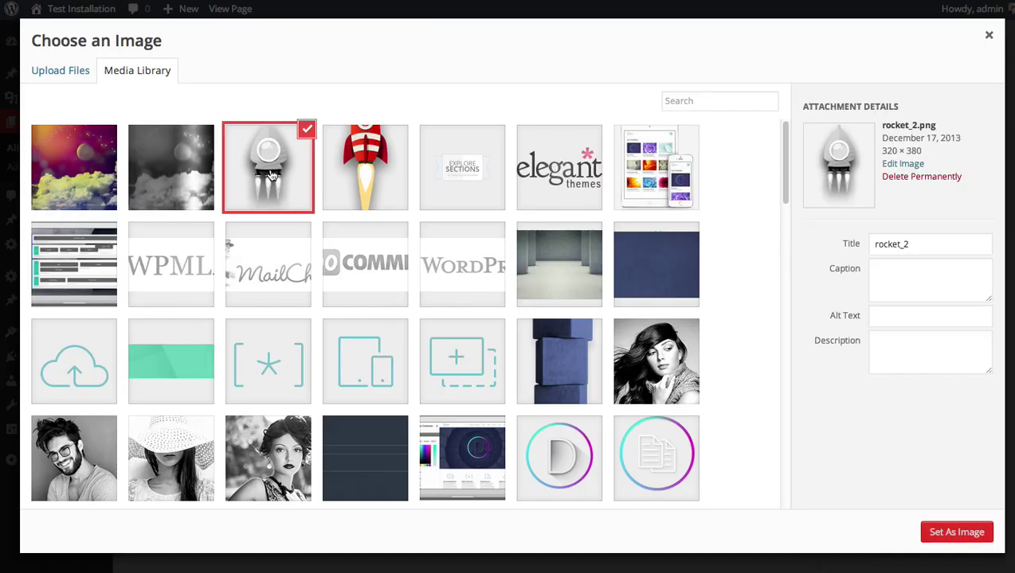
left_click(942, 534)
left_click(834, 469)
Move the last section's Image module to the second column and add a Divider module with default settings to the first column
left_click_drag(314, 410, 573, 414)
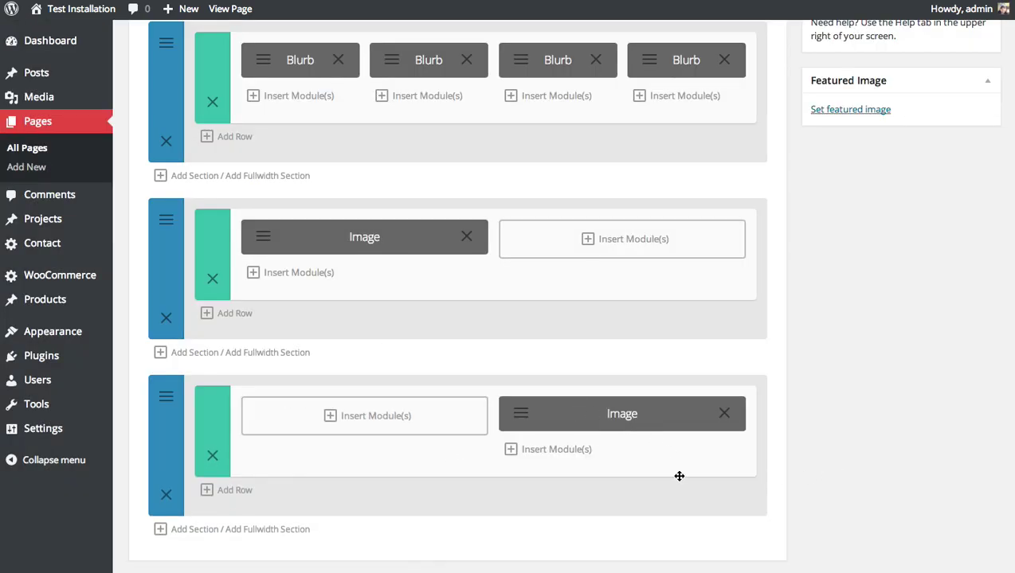
left_click(387, 419)
left_click(669, 408)
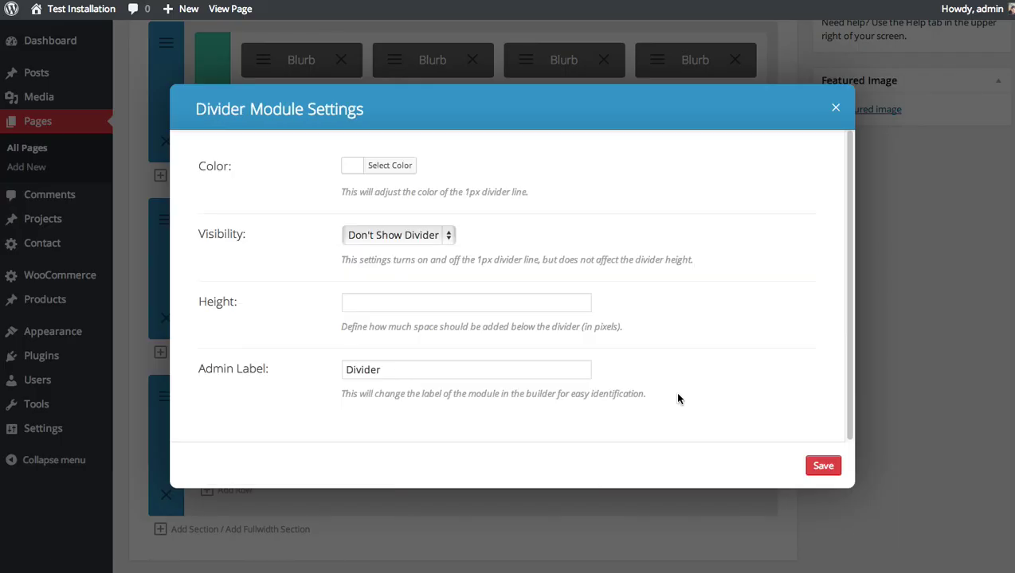
left_click(831, 470)
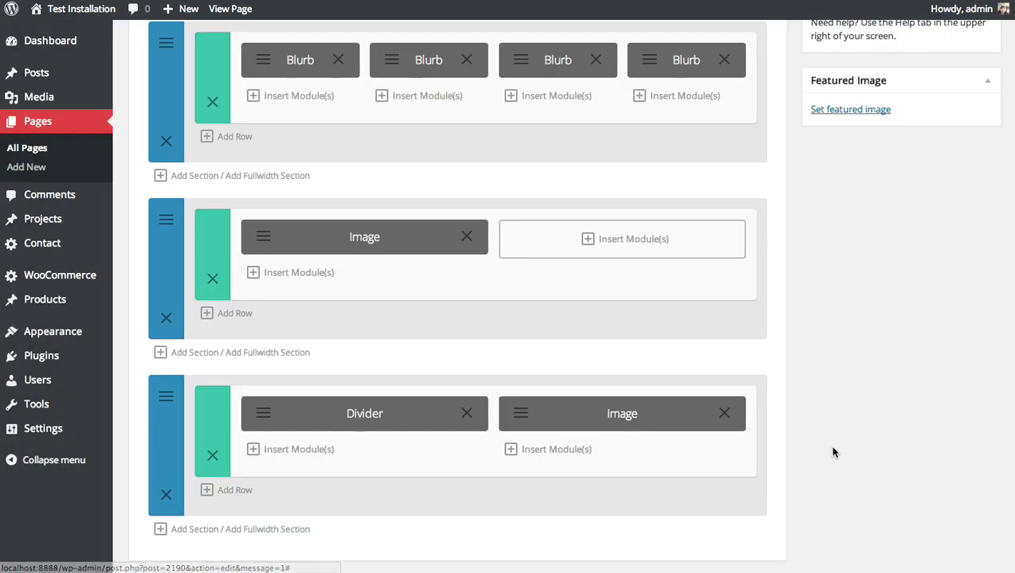
Update the page, reload its live version, and view the two stacked parallax rocket sections
scroll(873, 132, "up", 5)
scroll(940, 222, "up", 3)
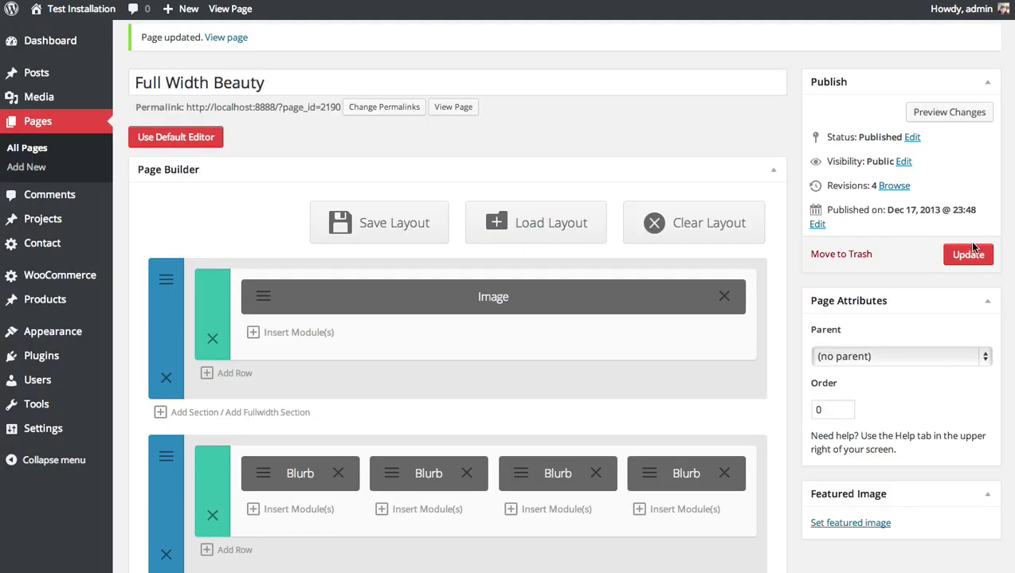
left_click(969, 255)
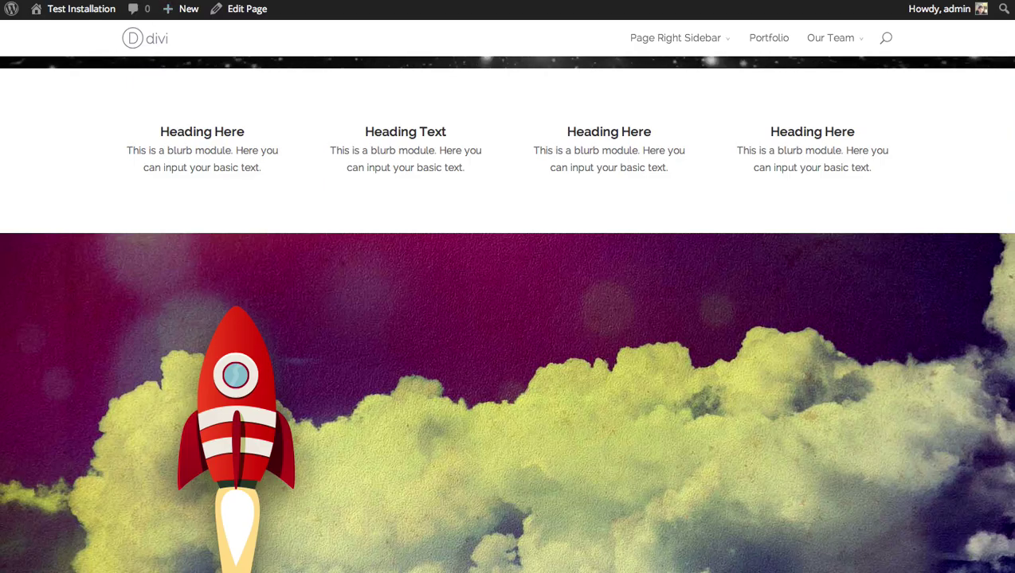
scroll(114, 67, "up", 3)
mouse_move(76, 10)
key("ctrl+r")
scroll(512, 241, "down", 6)
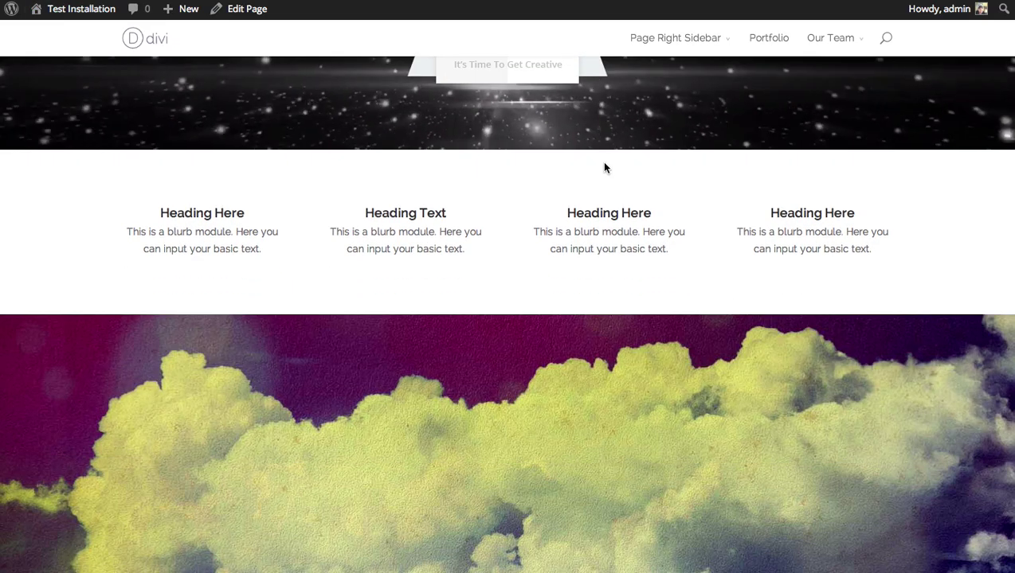
scroll(623, 172, "down", 7)
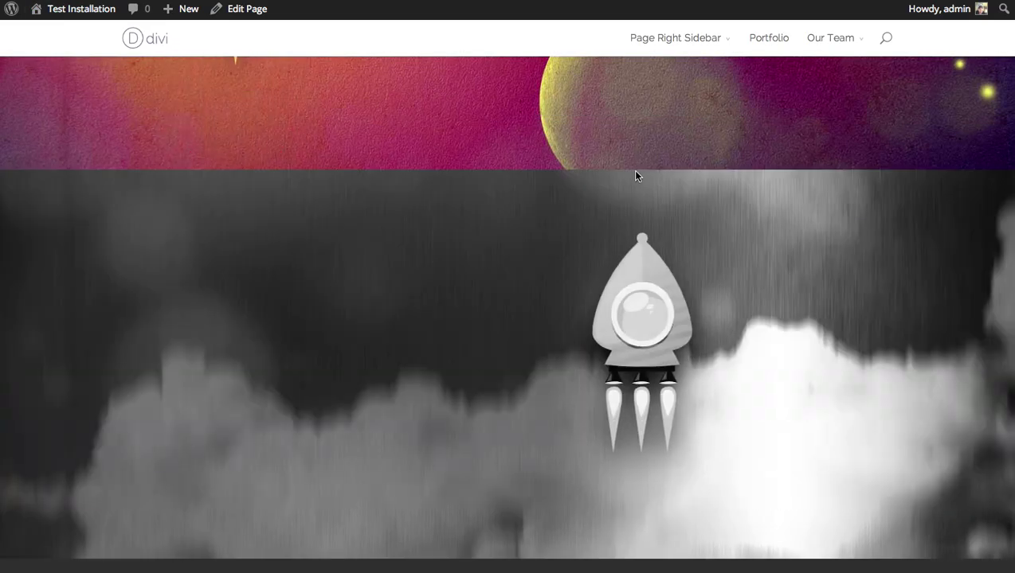
Examine how the two stacked rocket sections' parallax backgrounds move against each other on the live page
scroll(507, 302, "up", 6)
scroll(507, 287, "up", 1)
scroll(507, 286, "down", 1)
scroll(507, 287, "down", 4)
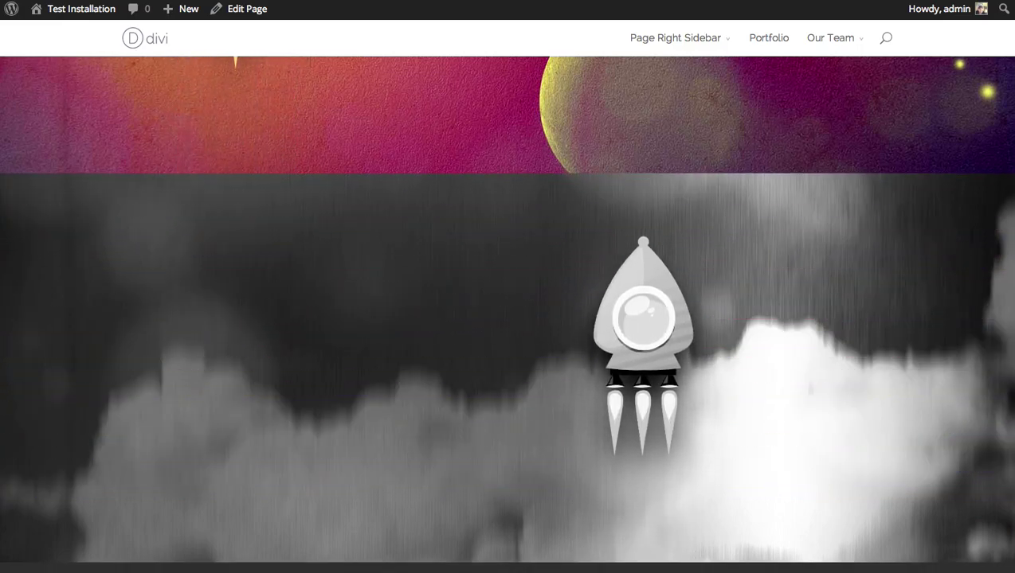
scroll(508, 287, "up", 1)
scroll(507, 286, "up", 5)
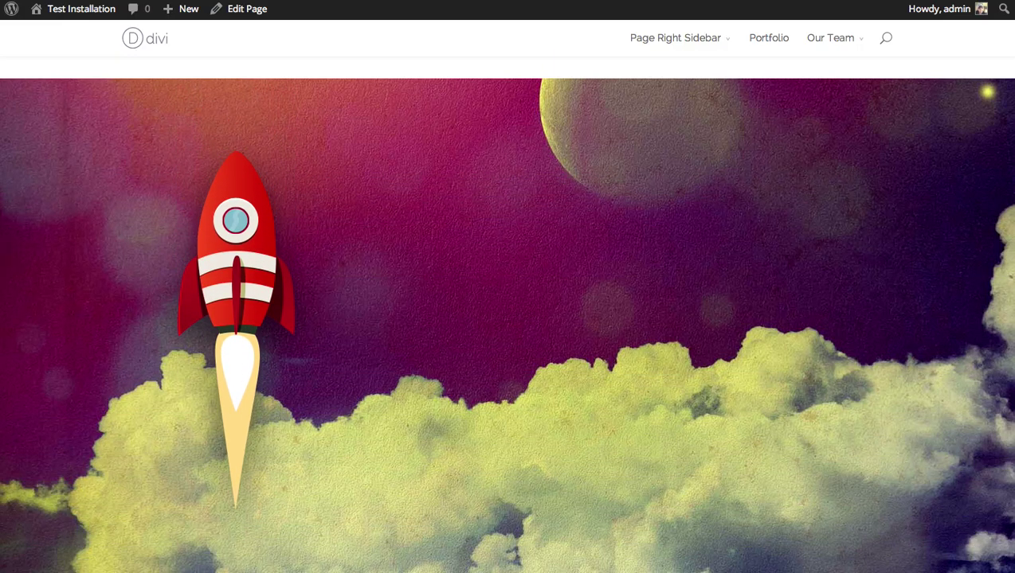
scroll(507, 286, "down", 3)
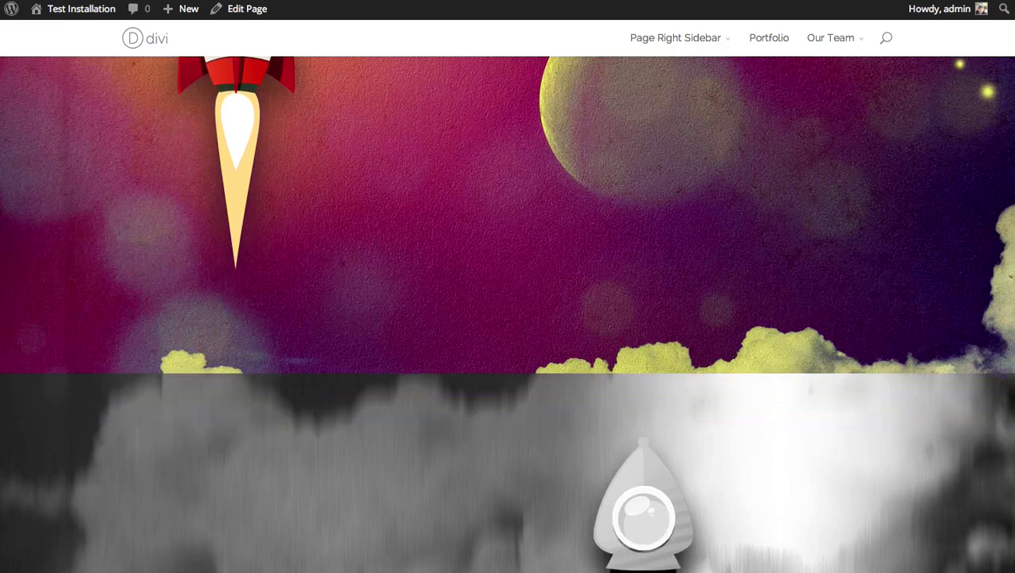
scroll(507, 287, "down", 3)
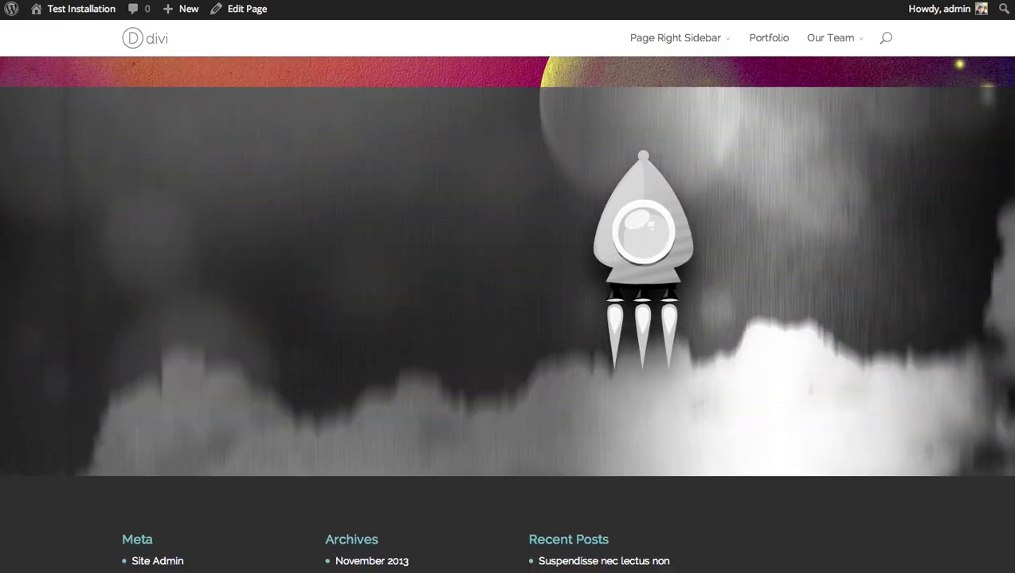
scroll(507, 286, "up", 1)
scroll(507, 286, "up", 5)
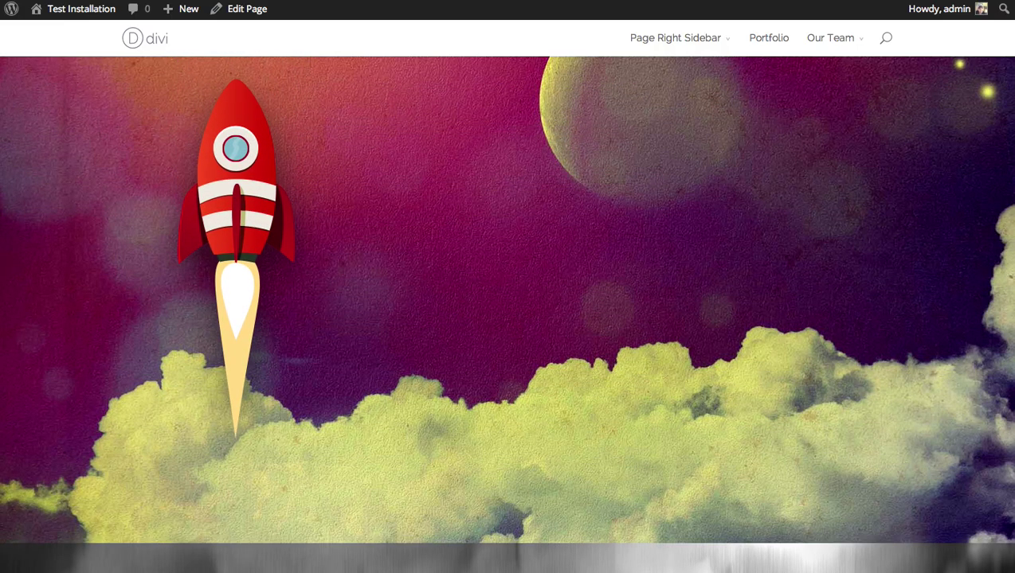
scroll(507, 287, "down", 3)
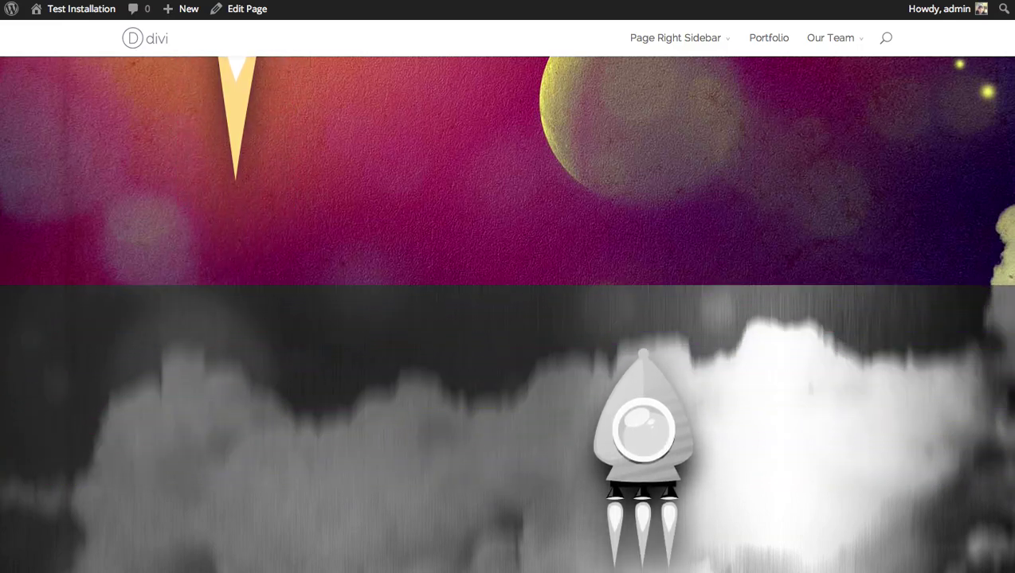
scroll(507, 286, "down", 2)
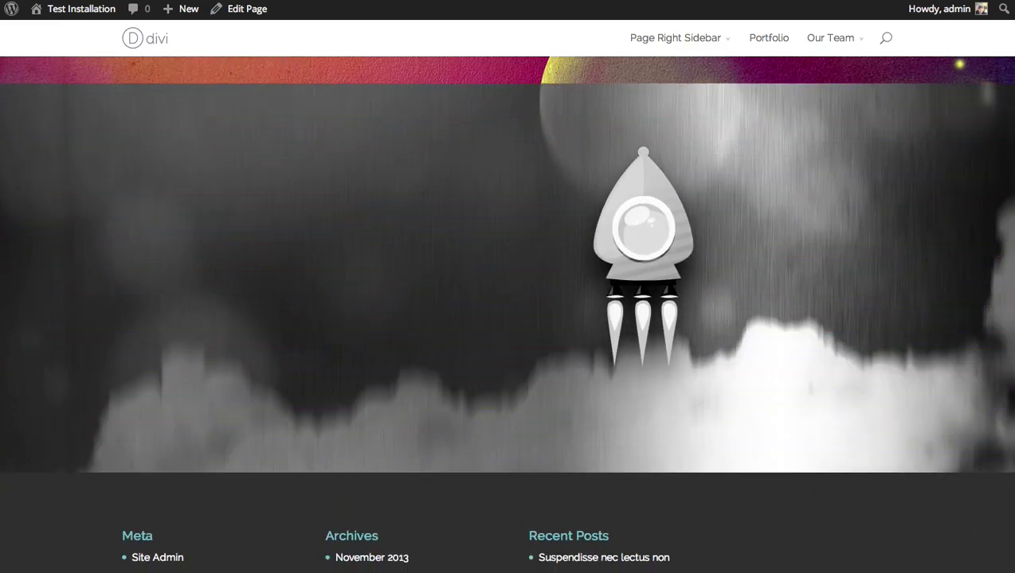
scroll(508, 286, "up", 1)
scroll(1010, 163, "up", 5)
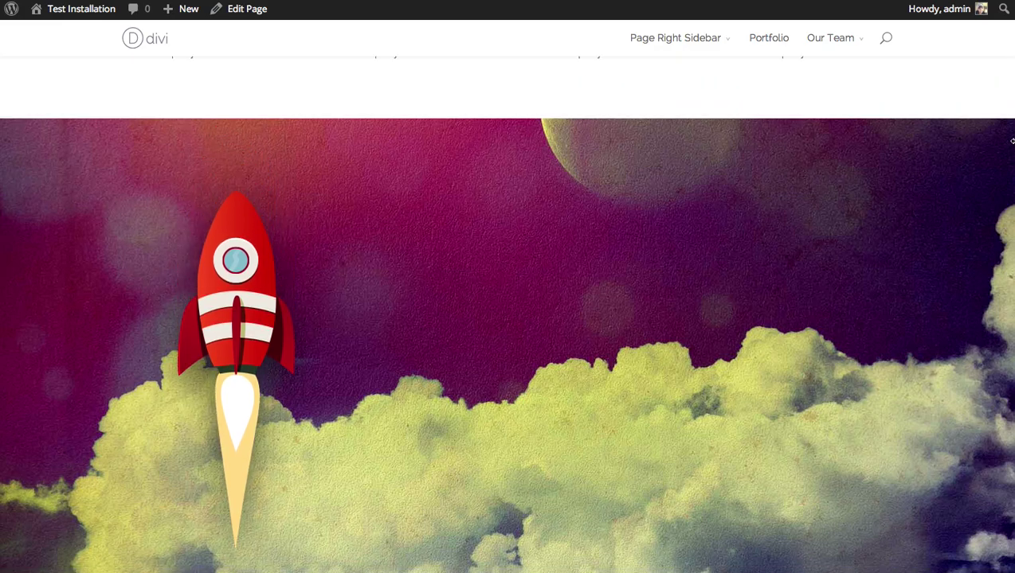
scroll(1010, 163, "down", 1)
scroll(1010, 163, "down", 4)
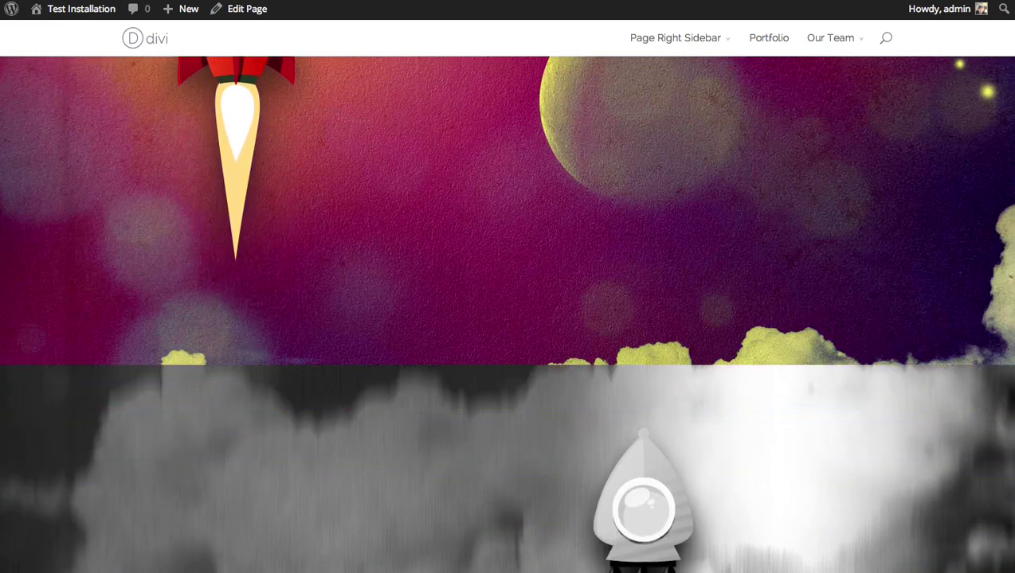
scroll(507, 318, "down", 3)
scroll(458, 21, "up", 1)
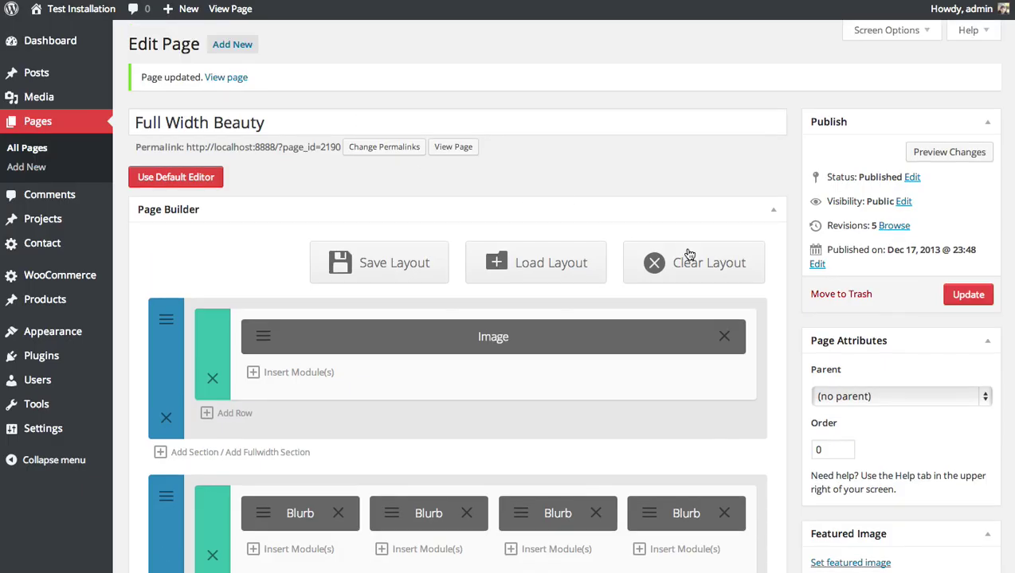
Add a new section after the last one with a single full-width column and insert a Call To Action module in it
scroll(805, 309, "down", 8)
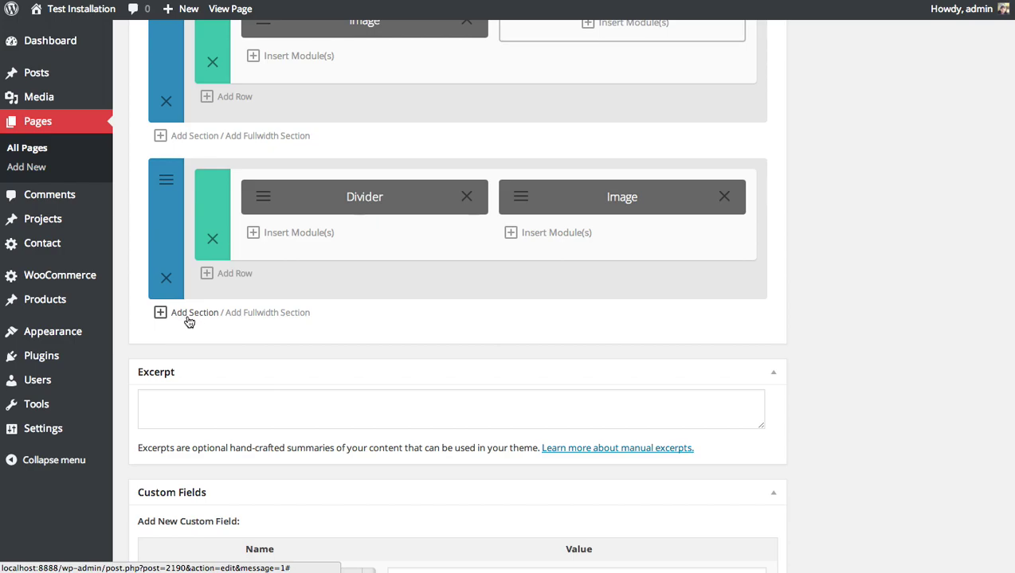
left_click(189, 314)
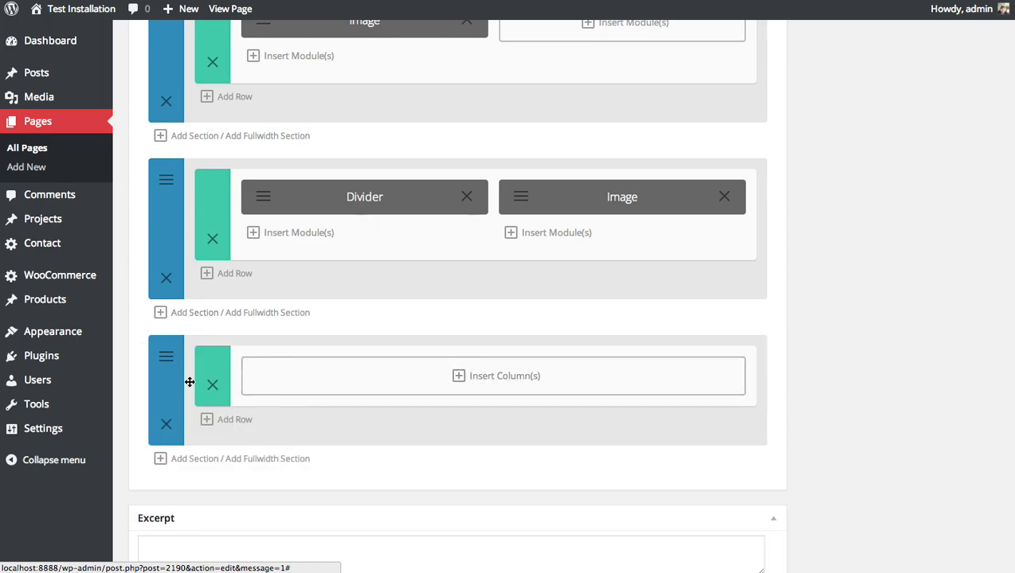
left_click(312, 386)
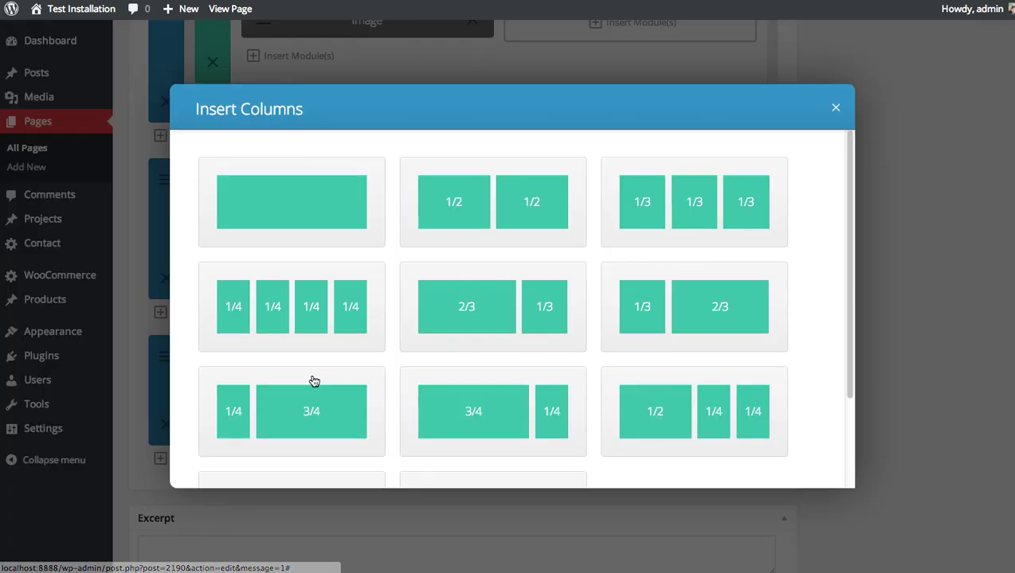
left_click(327, 211)
left_click(434, 386)
scroll(494, 290, "down", 1)
left_click(502, 255)
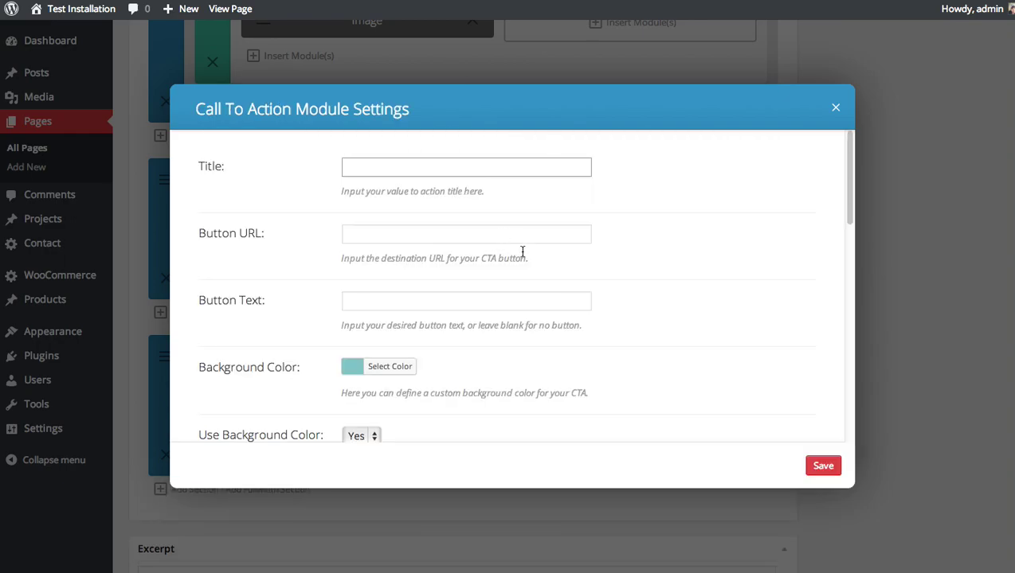
Set the Call To Action module's Use Background Color to No and its Text Color to Dark
mouse_move(851, 164)
left_mouse_down()
mouse_move(844, 191)
mouse_move(839, 153)
left_mouse_up()
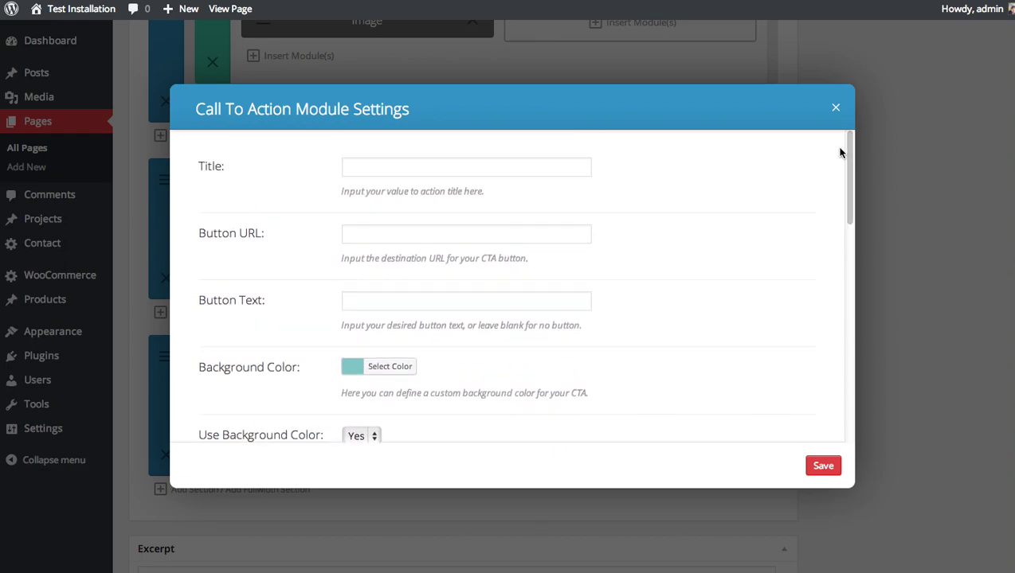
left_click_drag(841, 152, 839, 176)
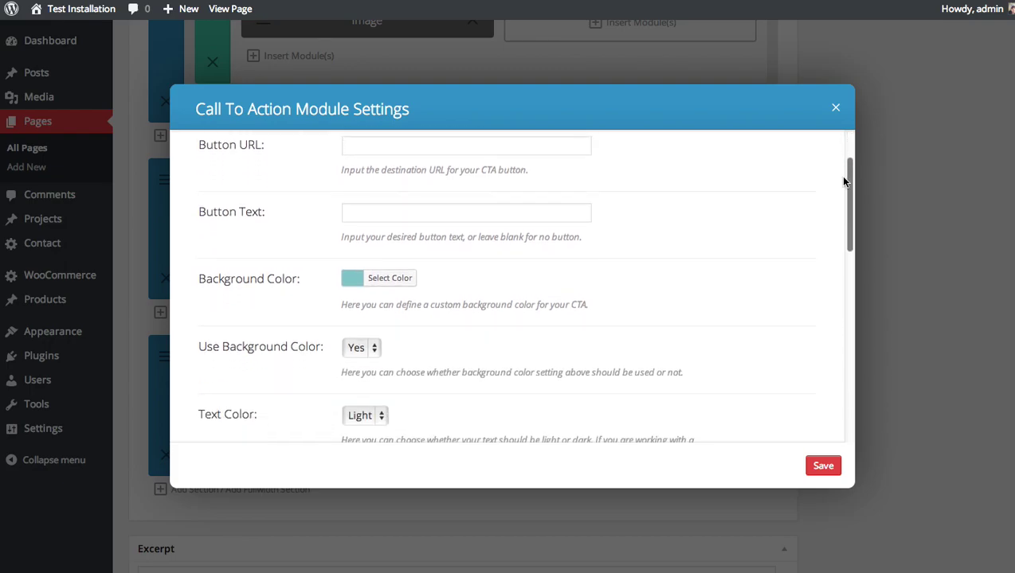
left_click(364, 350)
left_click(360, 364)
scroll(843, 224, "down", 5)
left_click(363, 250)
left_click(358, 263)
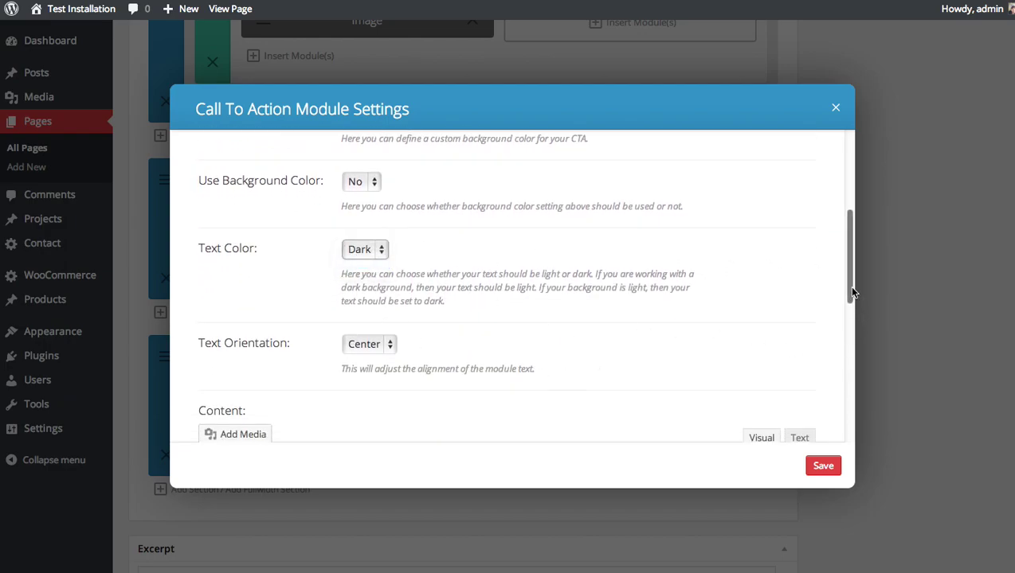
Enter title "Heading Here", button URL "#", button text "Join Today" and content "Signup today for access to the best themes ever.", and save the module
scroll(845, 286, "up", 8)
left_click(387, 176)
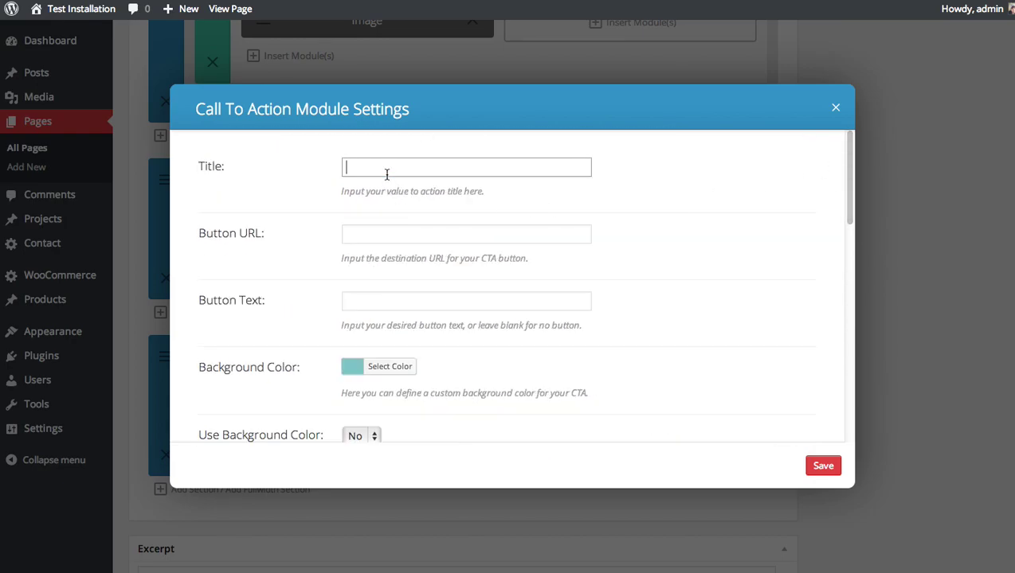
left_click(371, 239)
type("#")
left_click(378, 301)
scroll(448, 306, "down", 10)
left_click(426, 227)
scroll(424, 259, "up", 5)
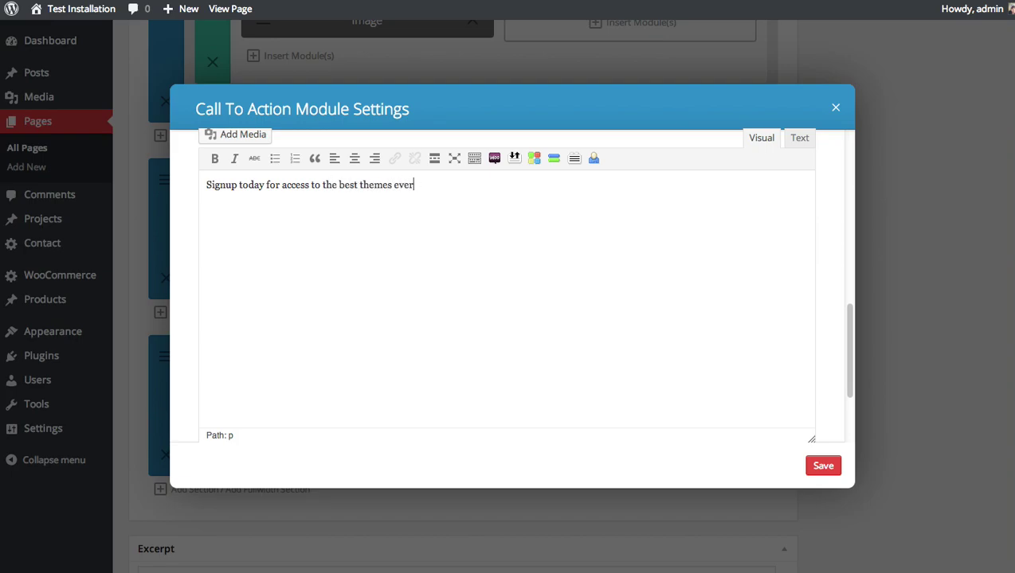
left_click(823, 464)
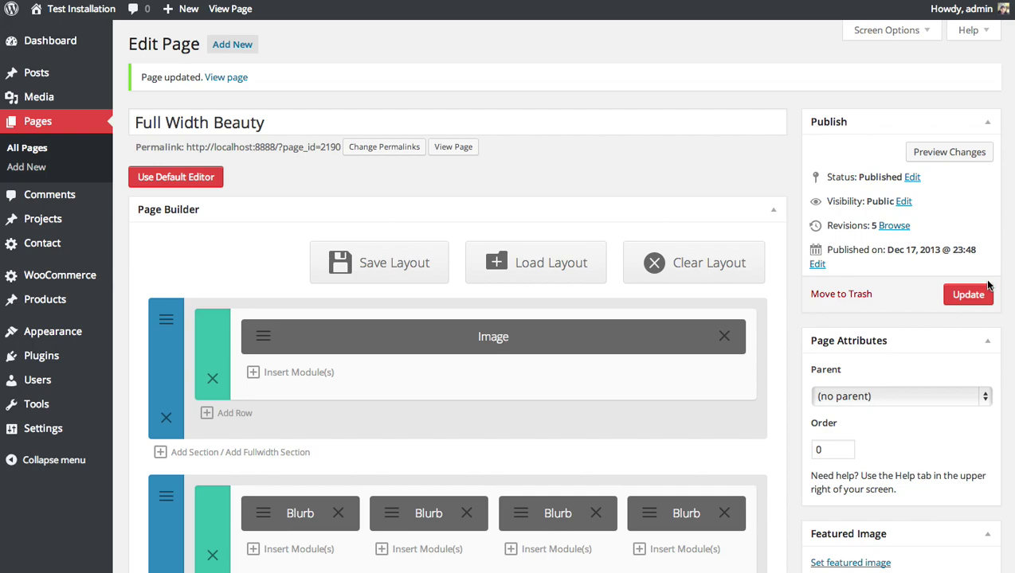
Update the page and open its live version at the new call-to-action section
left_click(971, 294)
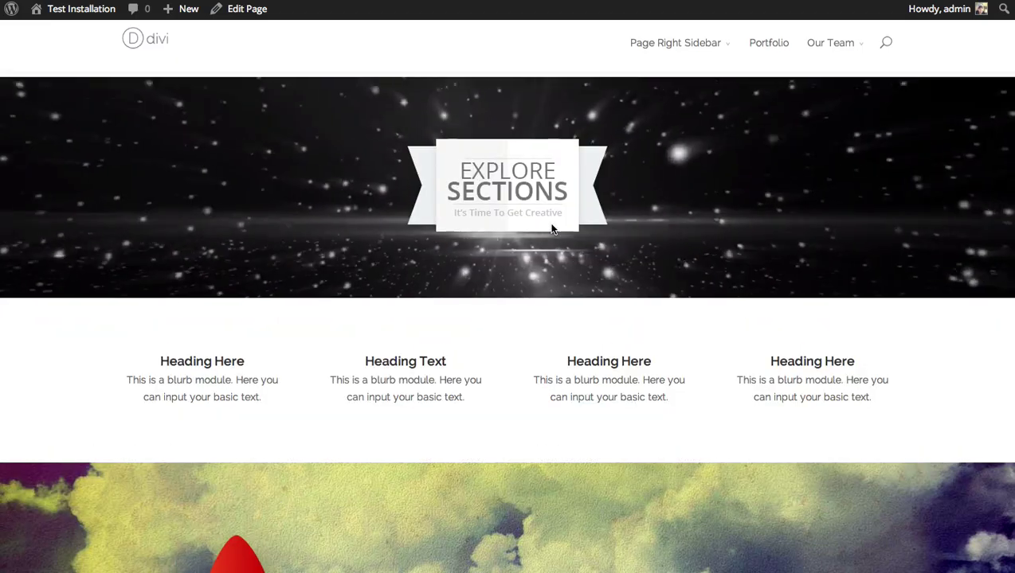
scroll(589, 199, "down", 10)
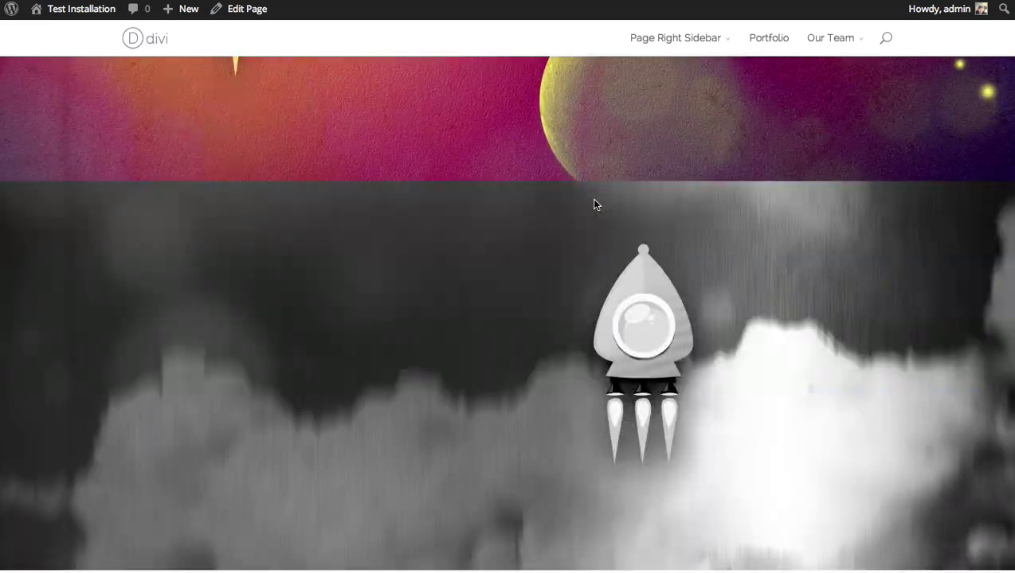
scroll(594, 206, "down", 8)
scroll(596, 208, "up", 2)
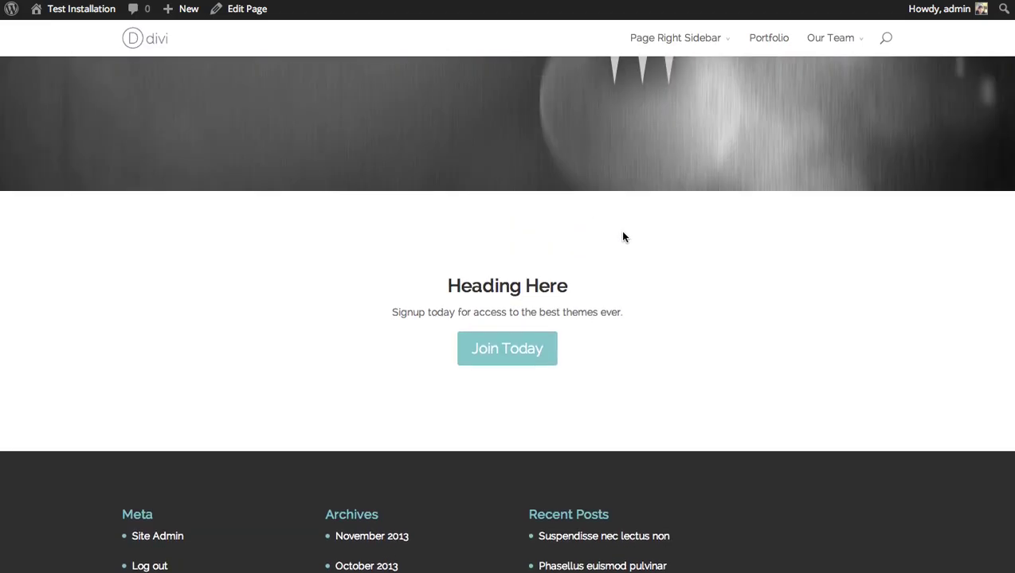
Review the call-to-action section on the live page and the sections above it up to the video header
scroll(626, 239, "up", 1)
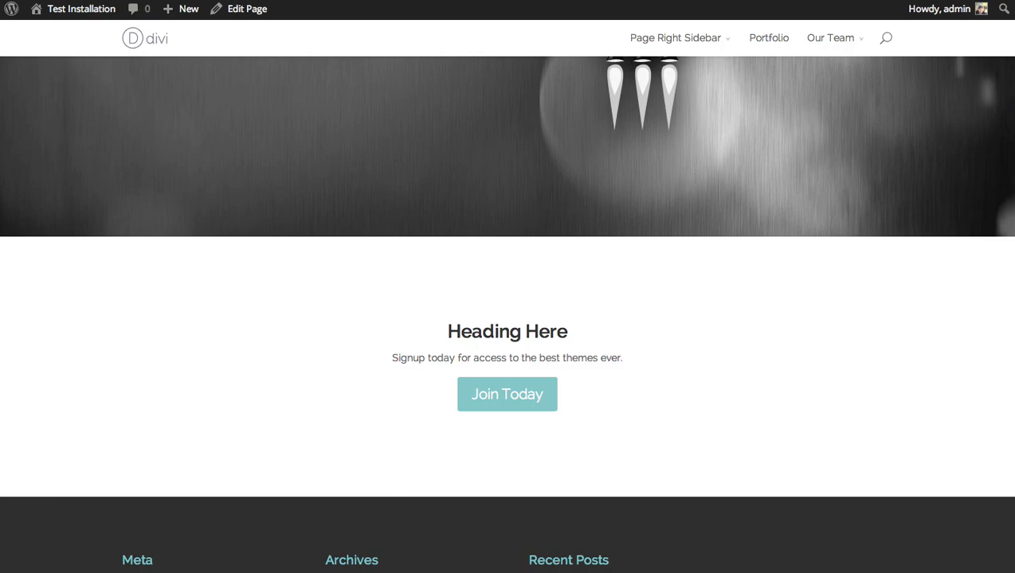
scroll(770, 475, "up", 1)
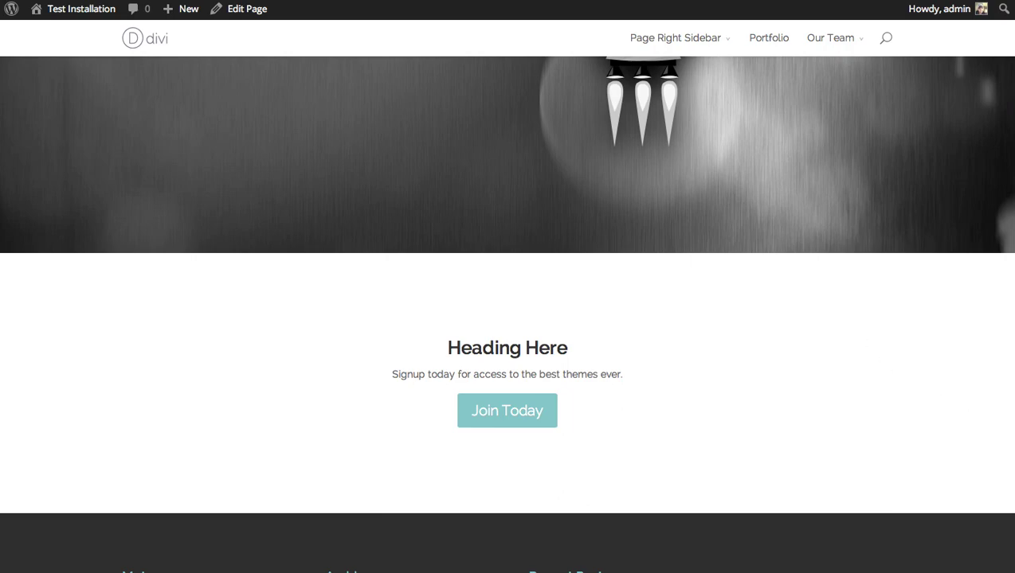
scroll(507, 310, "up", 1)
scroll(507, 311, "down", 2)
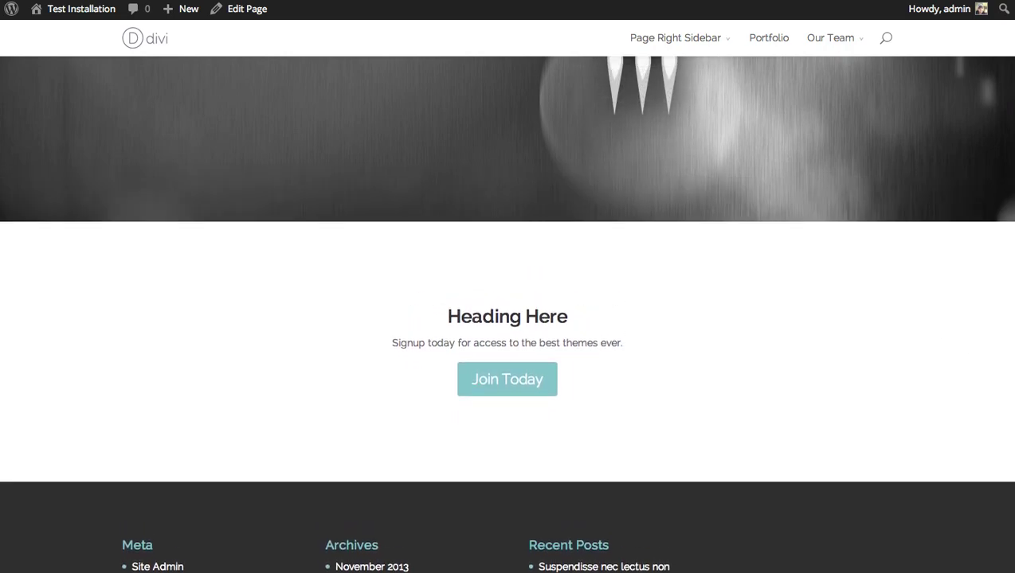
scroll(507, 311, "up", 1)
scroll(508, 311, "down", 1)
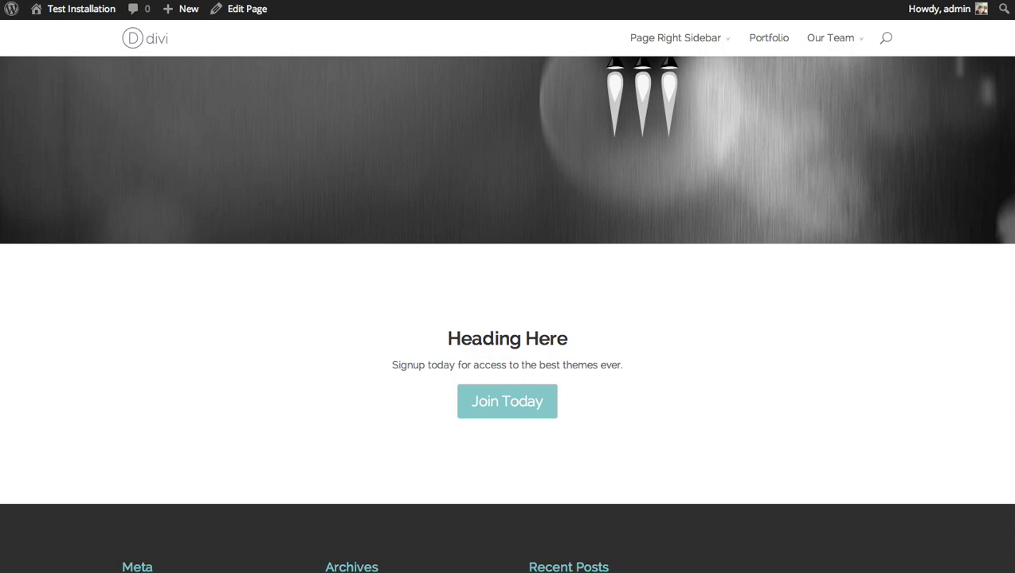
scroll(1010, 99, "up", 10)
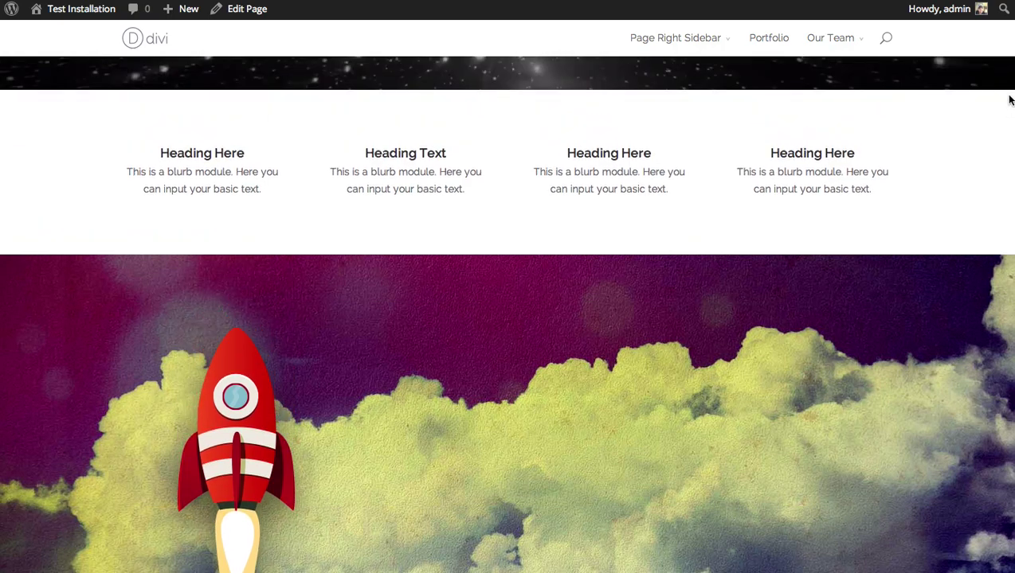
scroll(1009, 98, "up", 3)
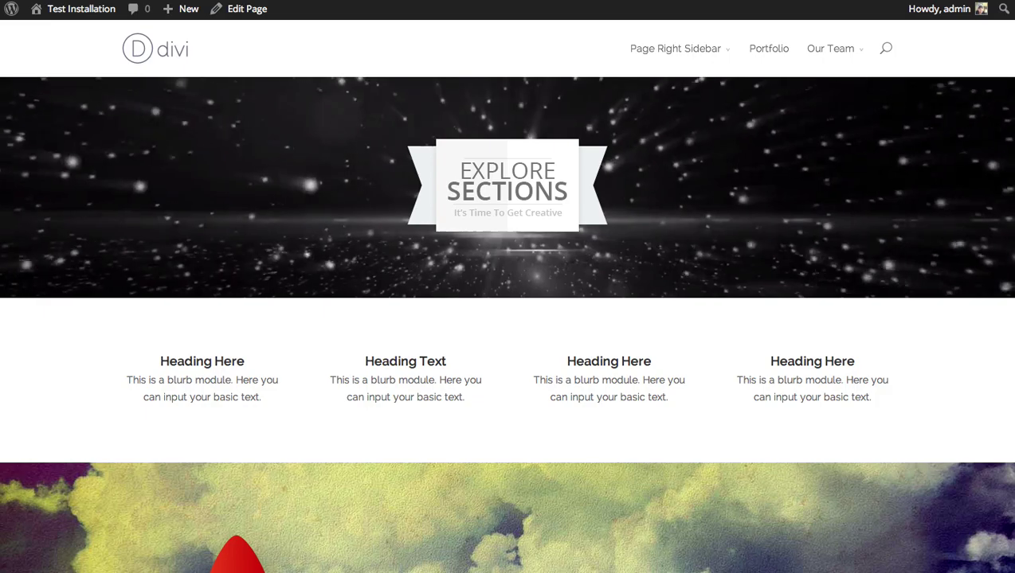